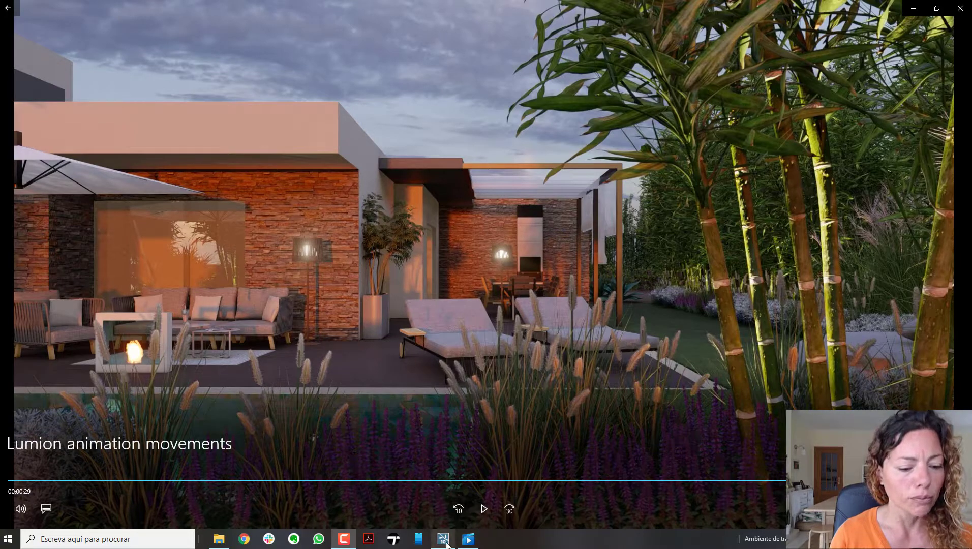
- Switch to Lumion and examine the villa scene, from the pool and cars to the man walking beside the terrace
click(445, 541)
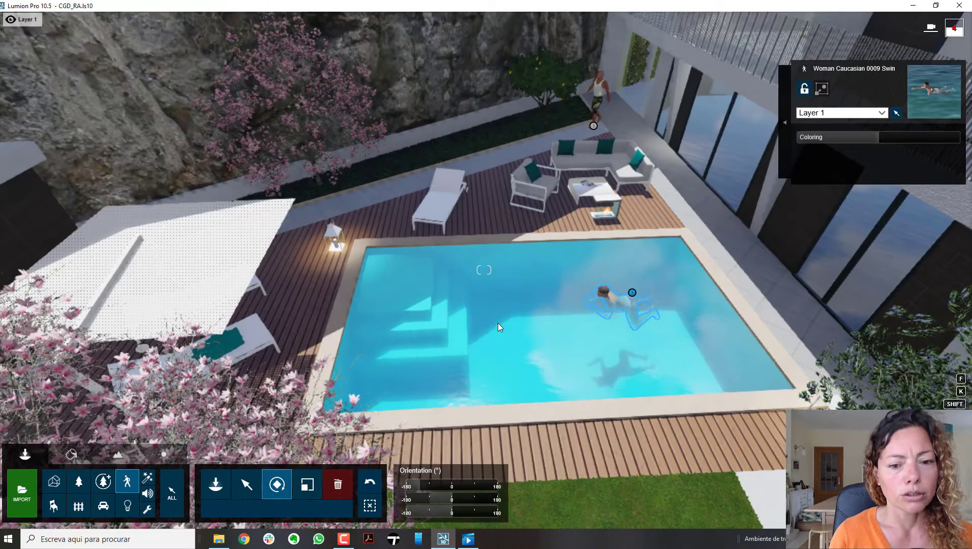
right_drag(497, 323, 513, 321)
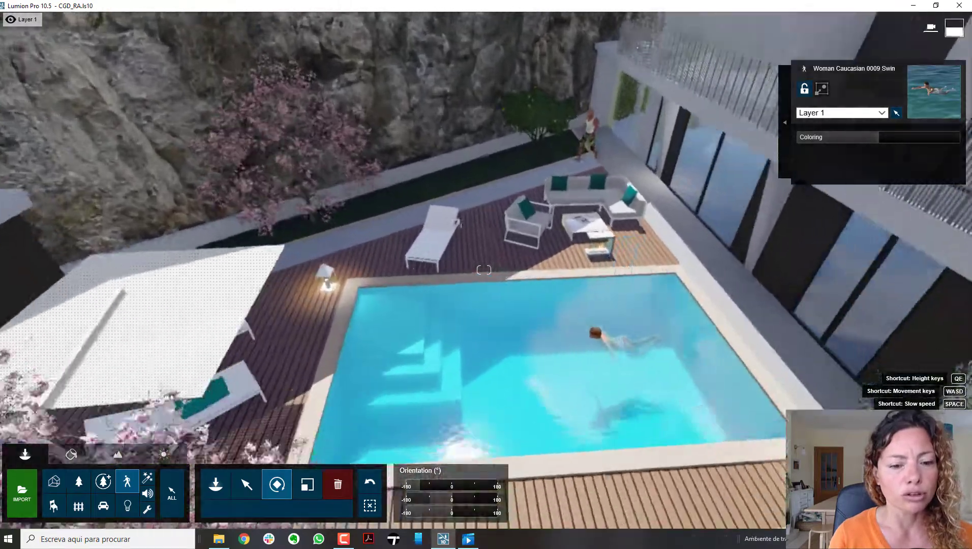
key(s)
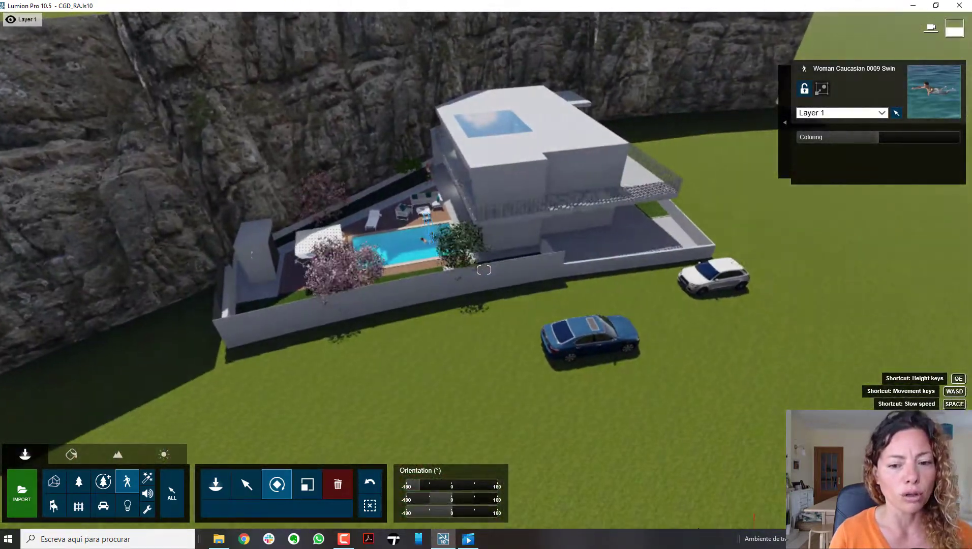
key(w)
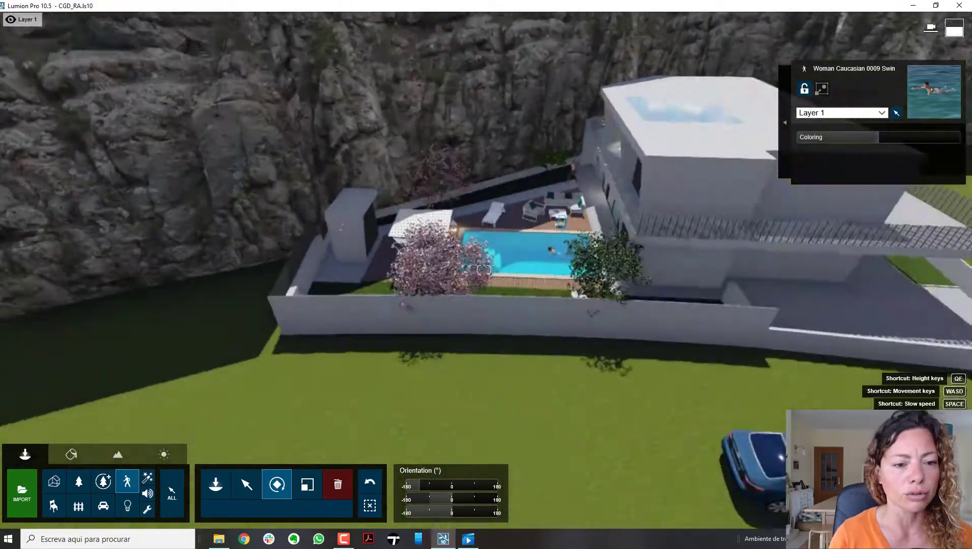
key(w)
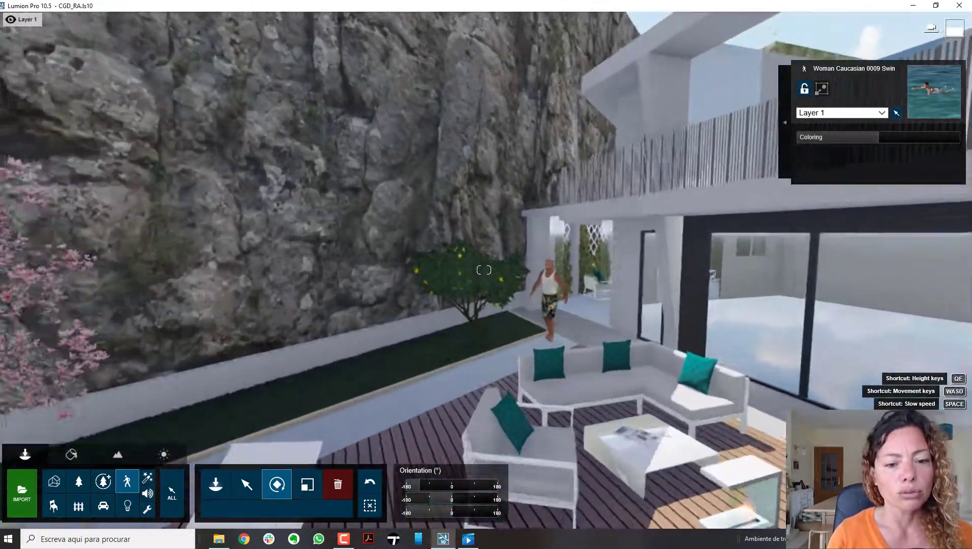
key(w)
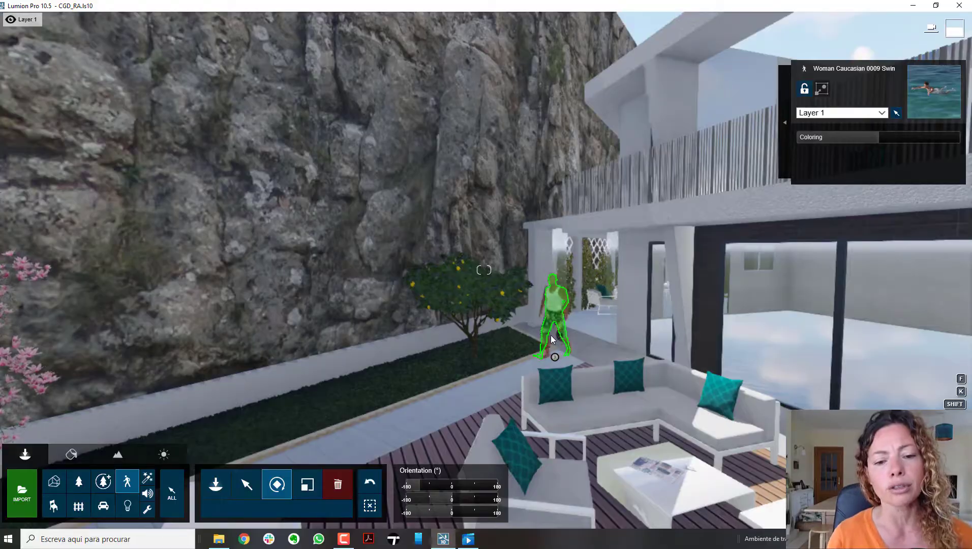
key(w)
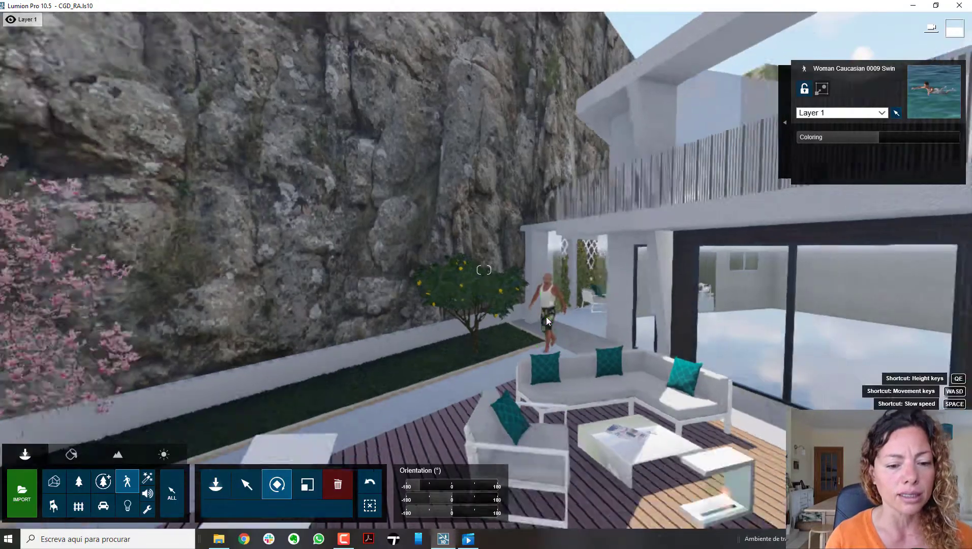
key(s)
right_drag(529, 330, 550, 342)
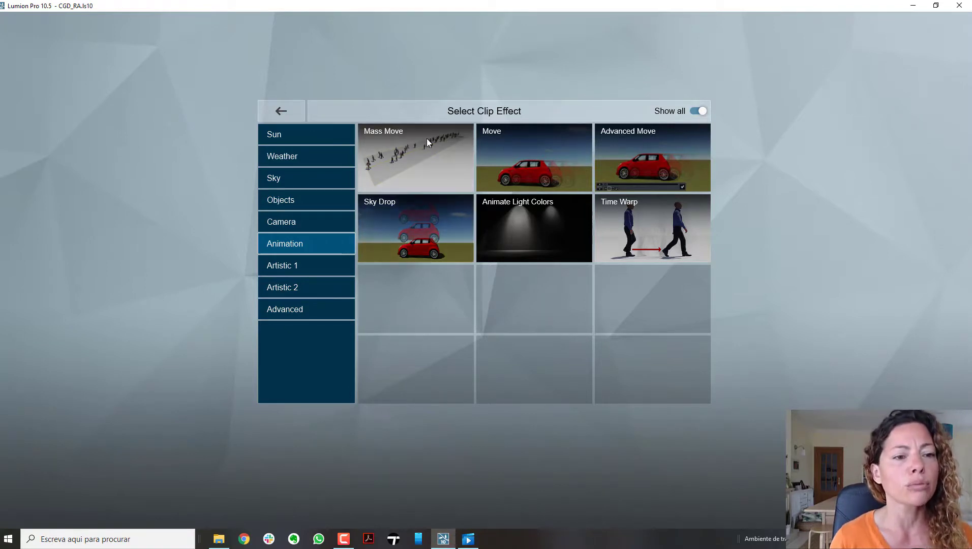
- Try the Mass Move effect on the pool clip and remove it
click(421, 162)
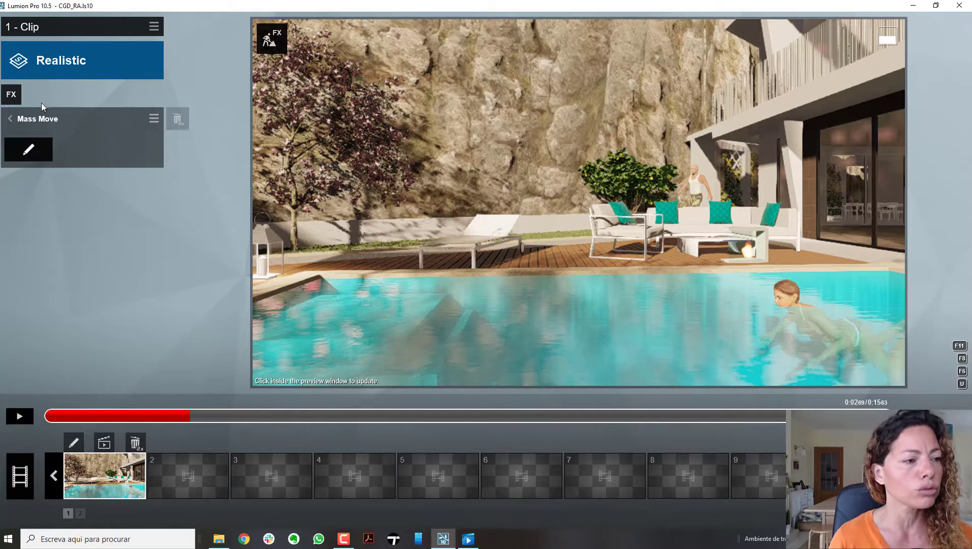
double_click(177, 119)
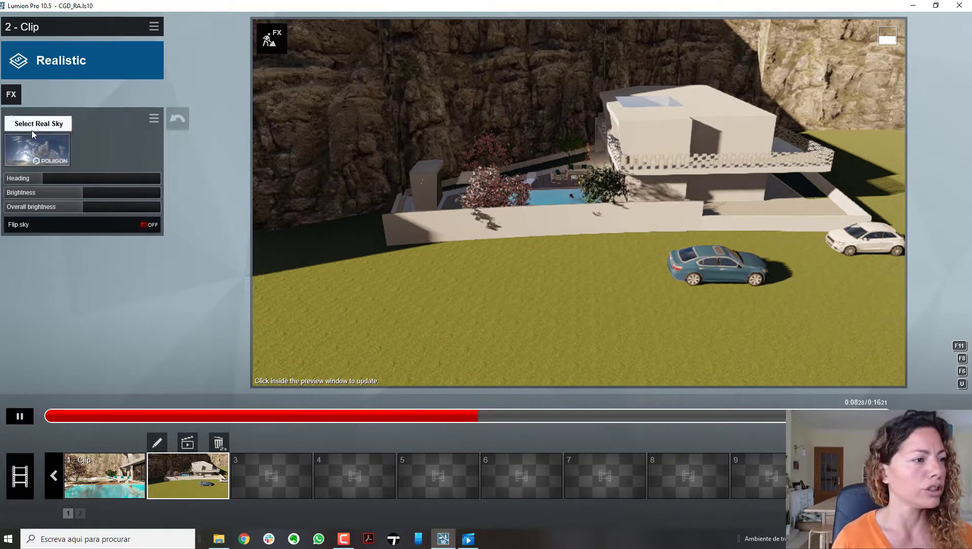
- Add the Mass Move animation effect to clip 2 and open its path editor
click(11, 95)
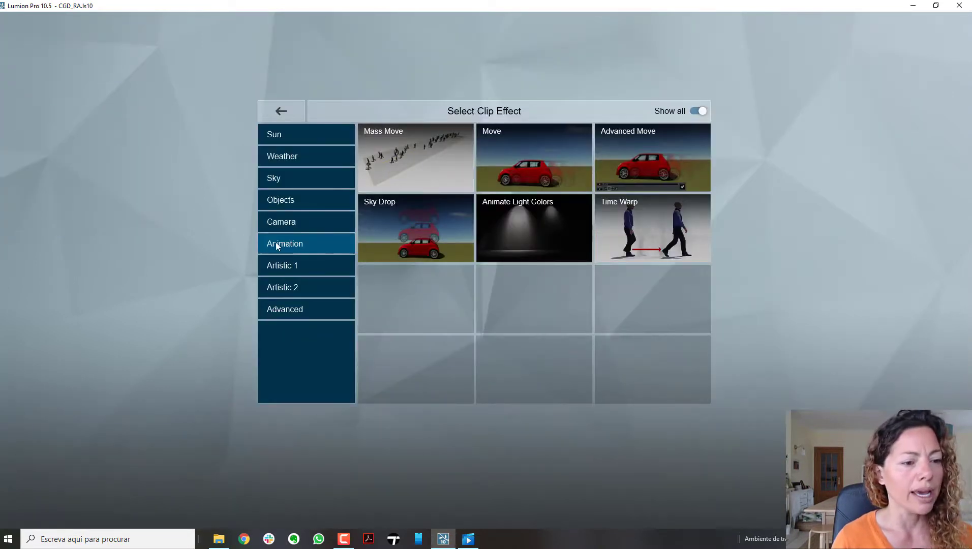
click(415, 169)
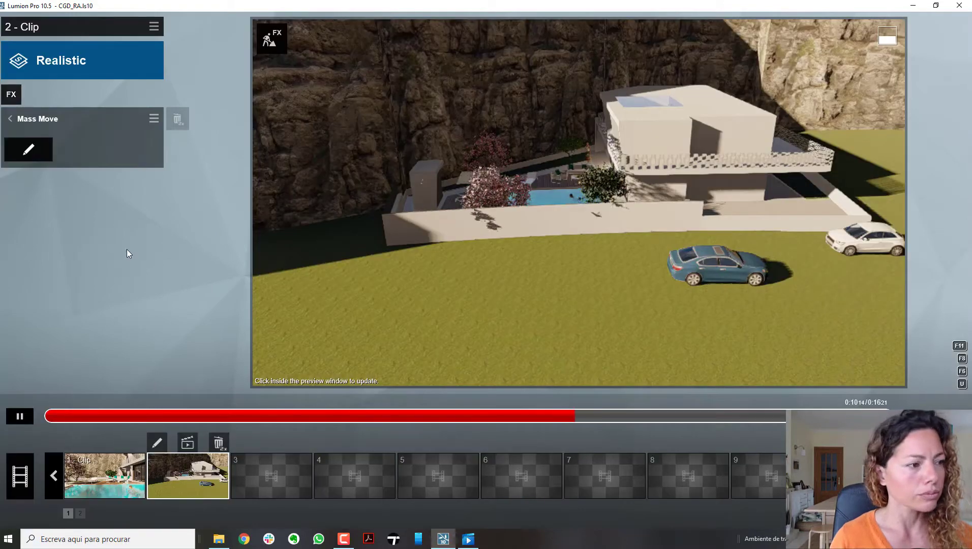
click(26, 153)
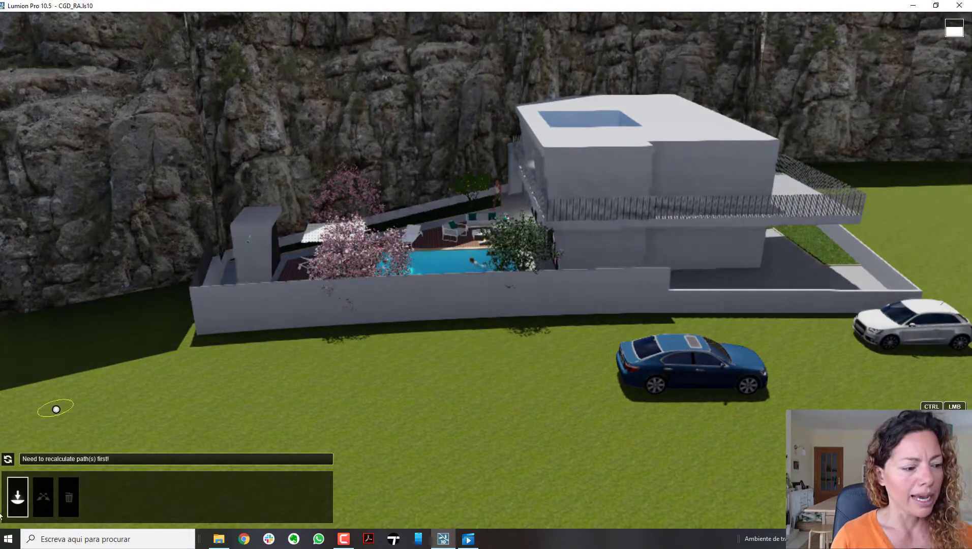
- Draw a straight movement path on the grass along the front wall, extending both ends well beyond the parked cars
scroll(658, 368, down, 5)
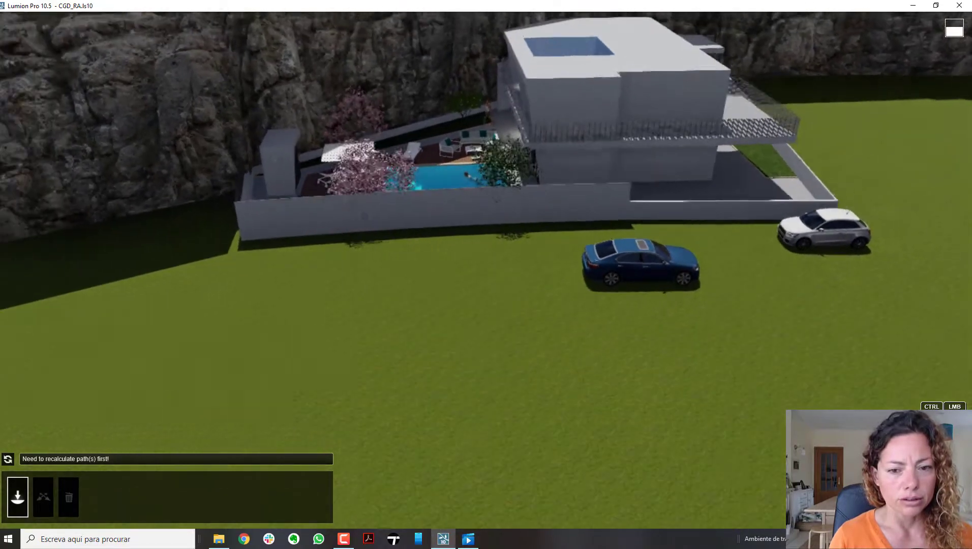
right_drag(658, 368, 642, 360)
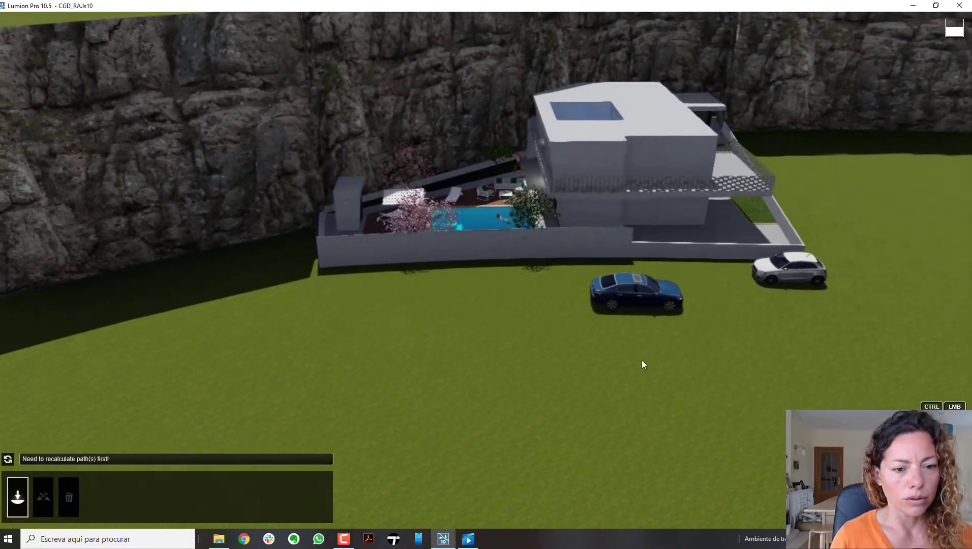
ctrl+click(817, 292)
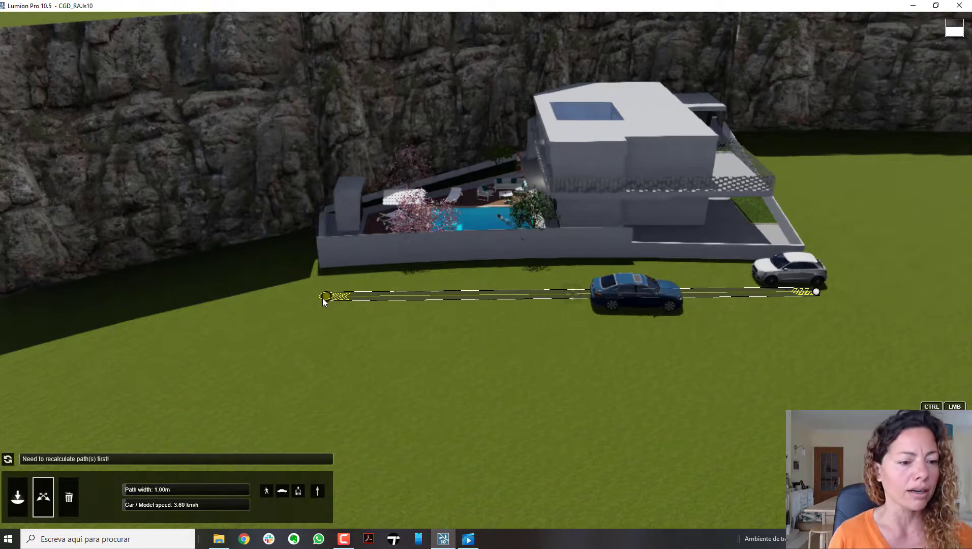
drag(332, 296, 154, 304)
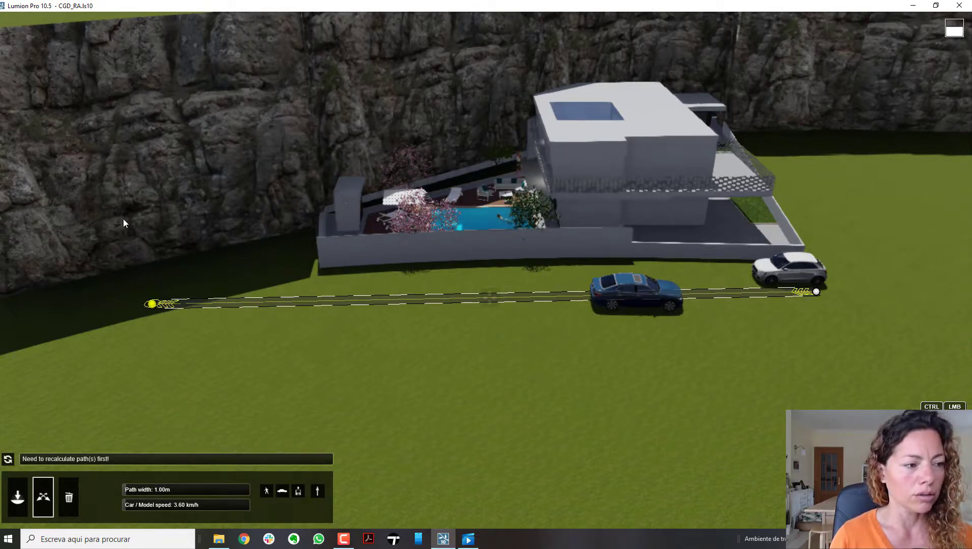
drag(817, 292, 934, 294)
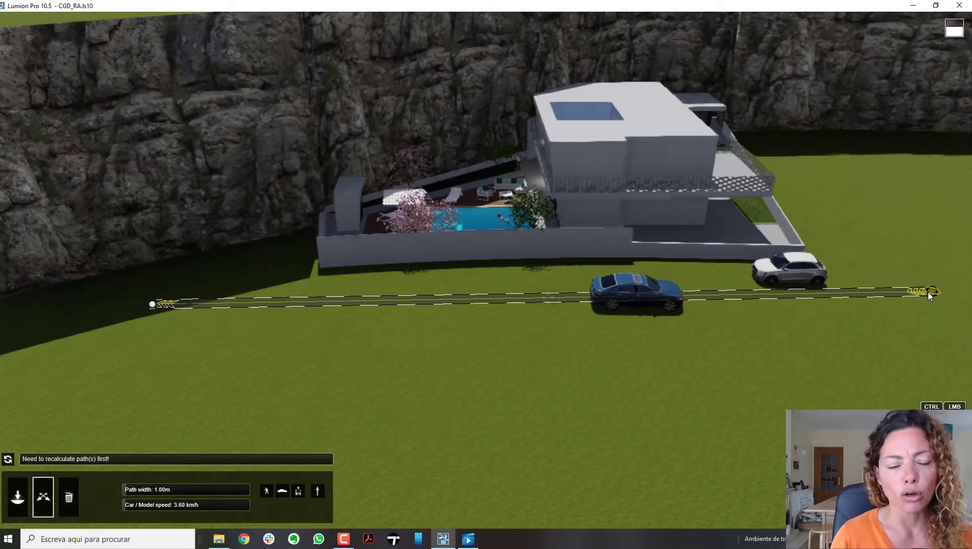
drag(159, 305, 159, 295)
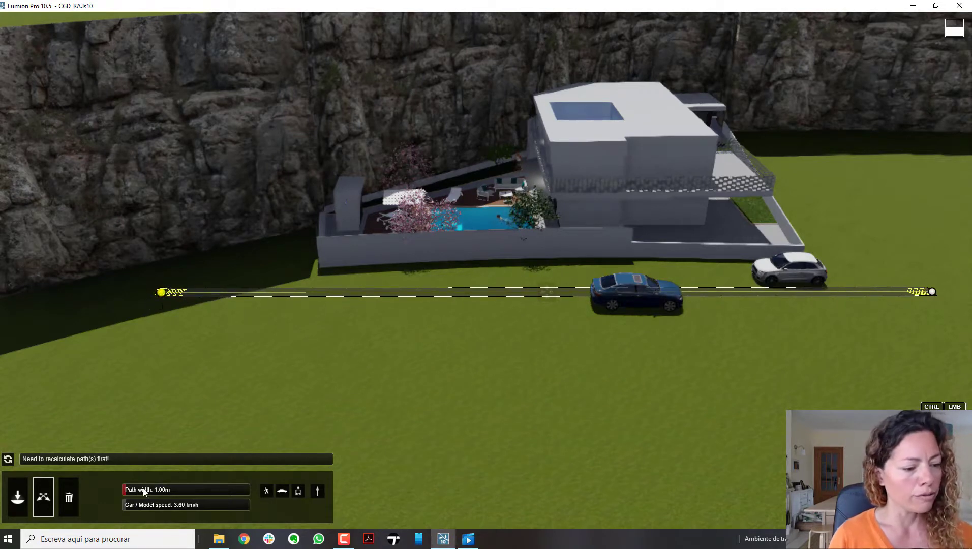
- Widen the path to 5.88 m and adjust both end points so that it covers the two cars
drag(147, 492, 162, 491)
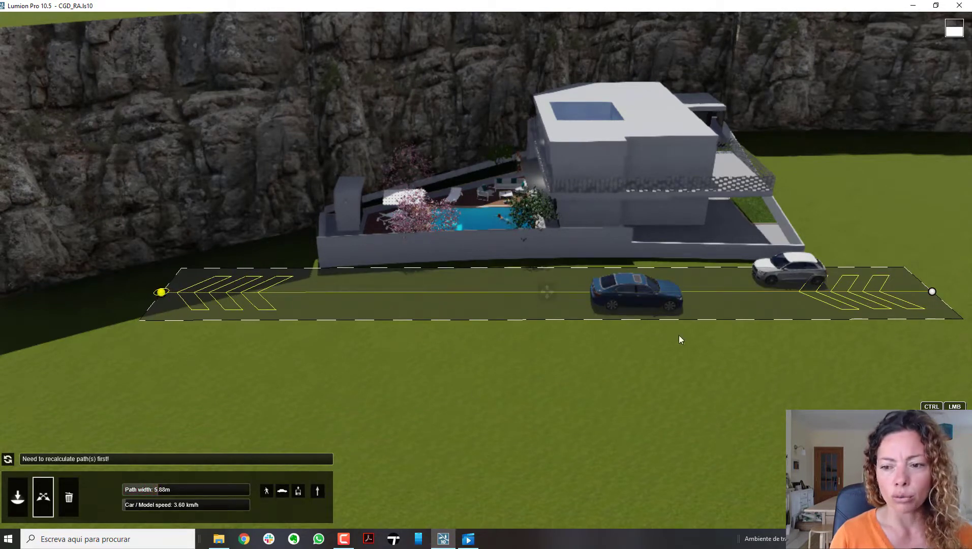
drag(933, 293, 927, 282)
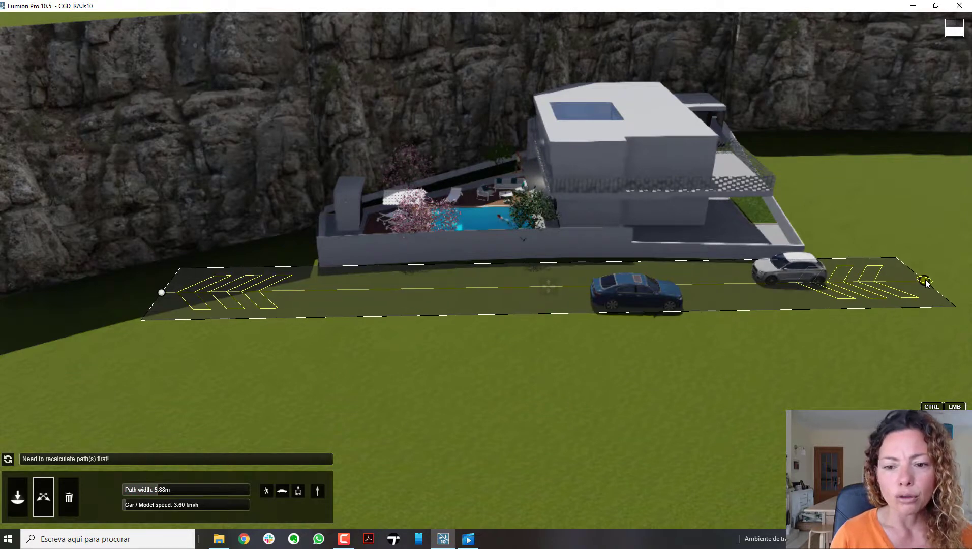
drag(161, 291, 166, 298)
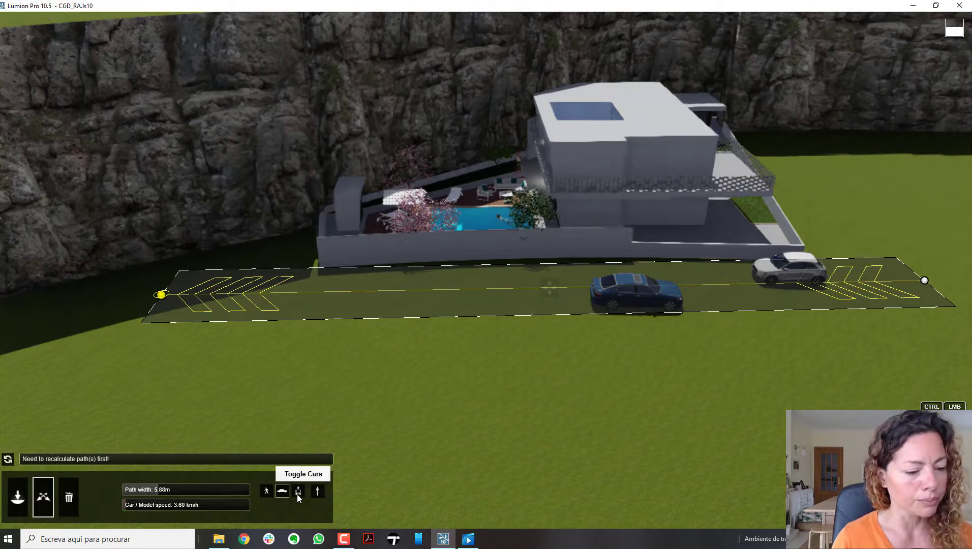
- Make the path run in both directions and adjust its car/model speed
click(317, 492)
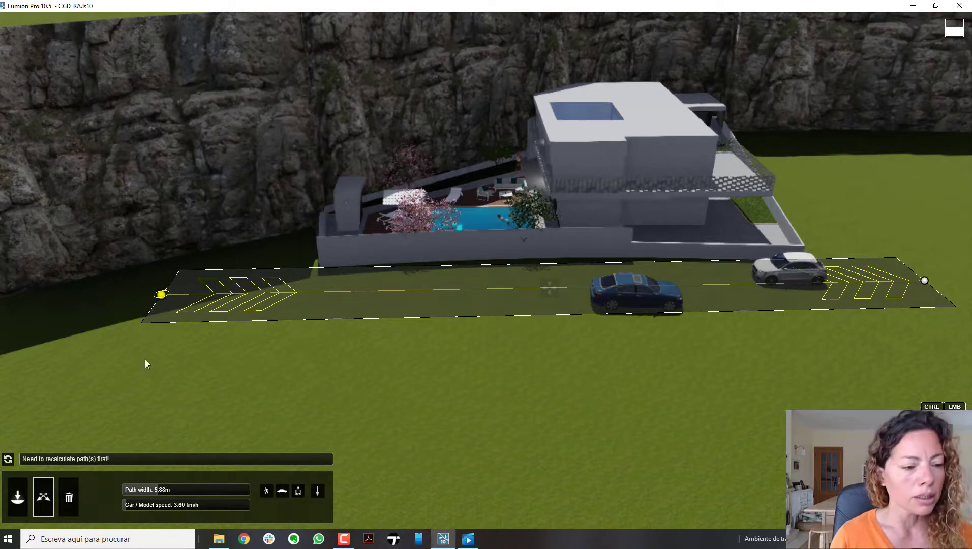
click(320, 491)
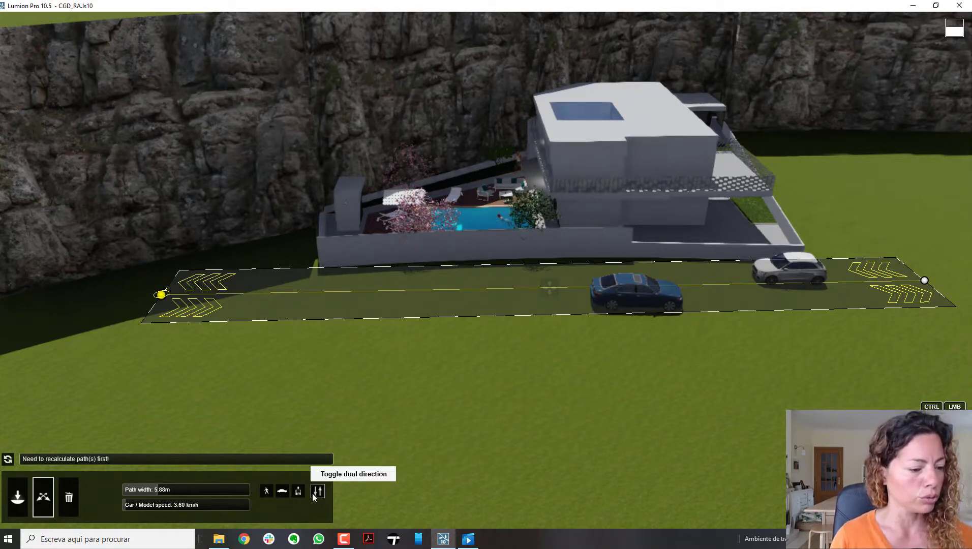
click(138, 506)
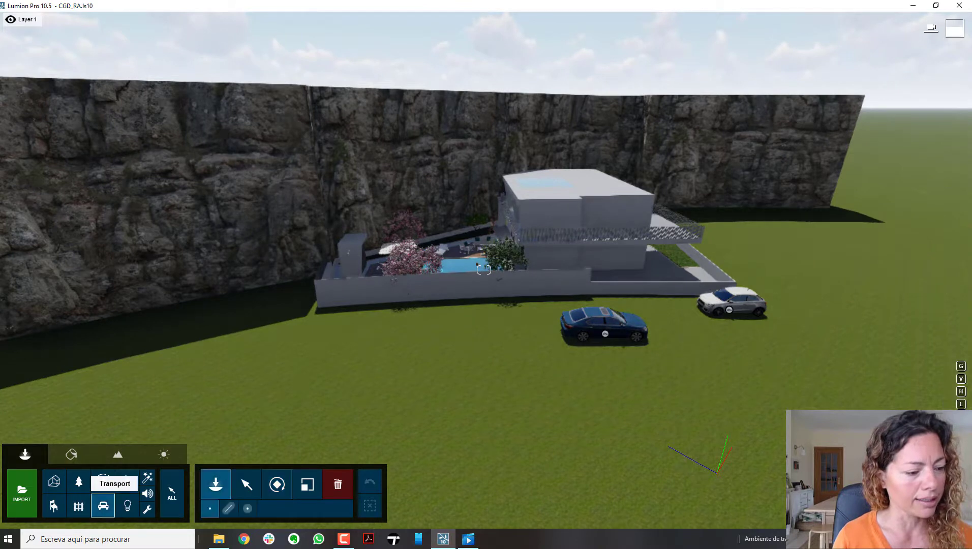
- Place Car HD 008 from the transport library on the grass beside the white car and rotate it towards the wall's direction
click(103, 506)
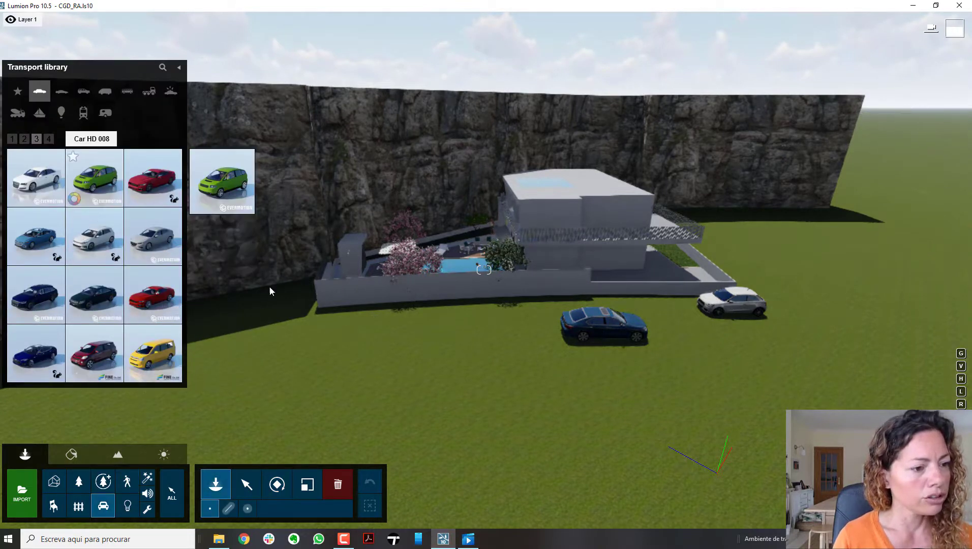
click(719, 350)
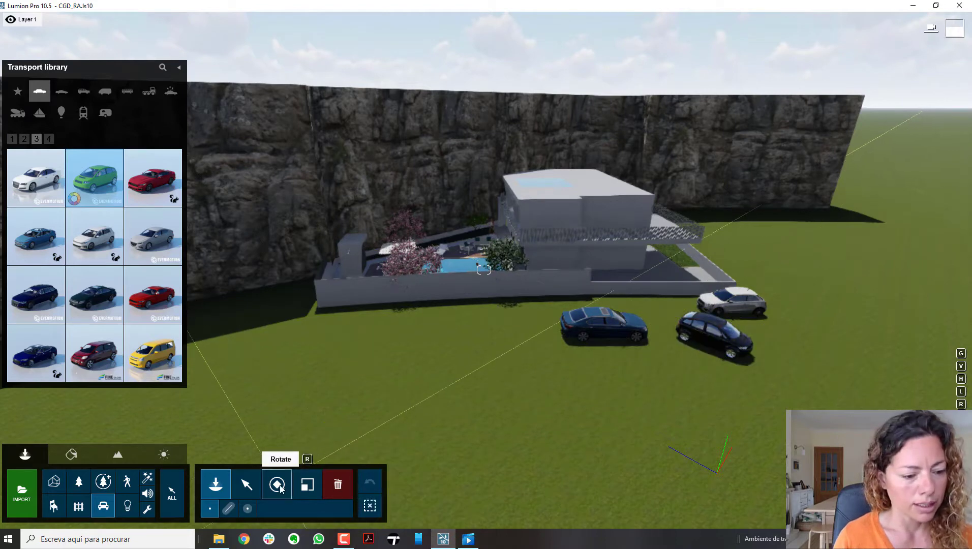
click(278, 484)
drag(714, 345, 781, 349)
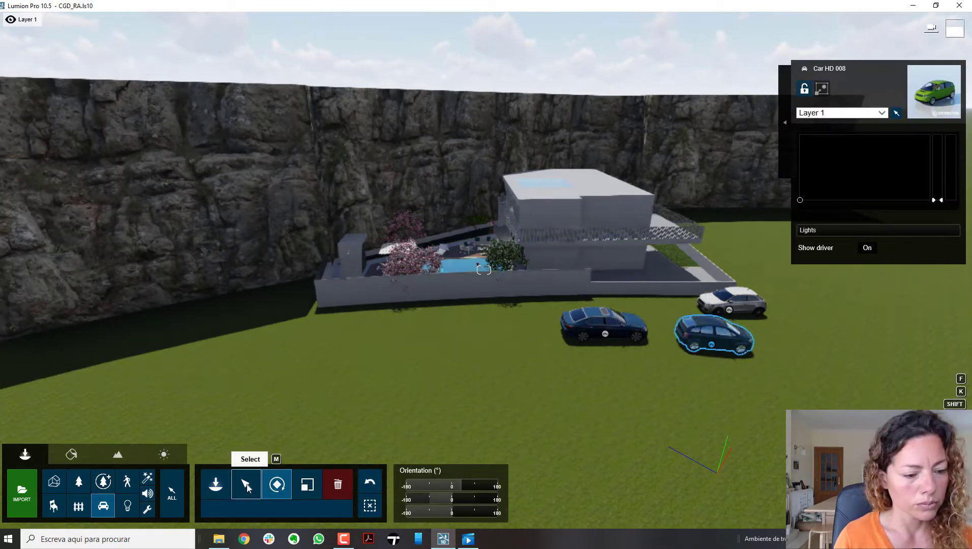
- Reposition the new car in line with the blue car and fine-tune its rotation to face the same way
click(248, 486)
right_drag(713, 347, 691, 364)
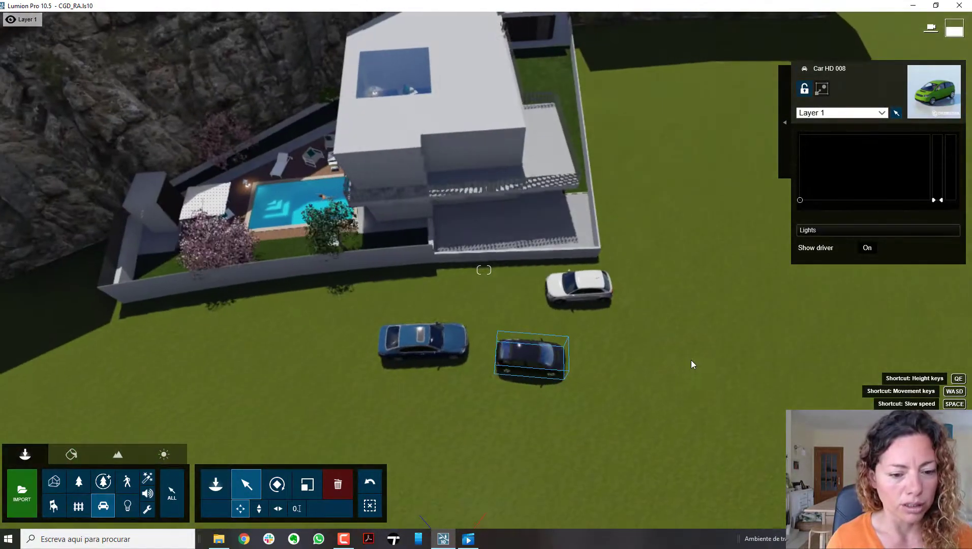
click(534, 346)
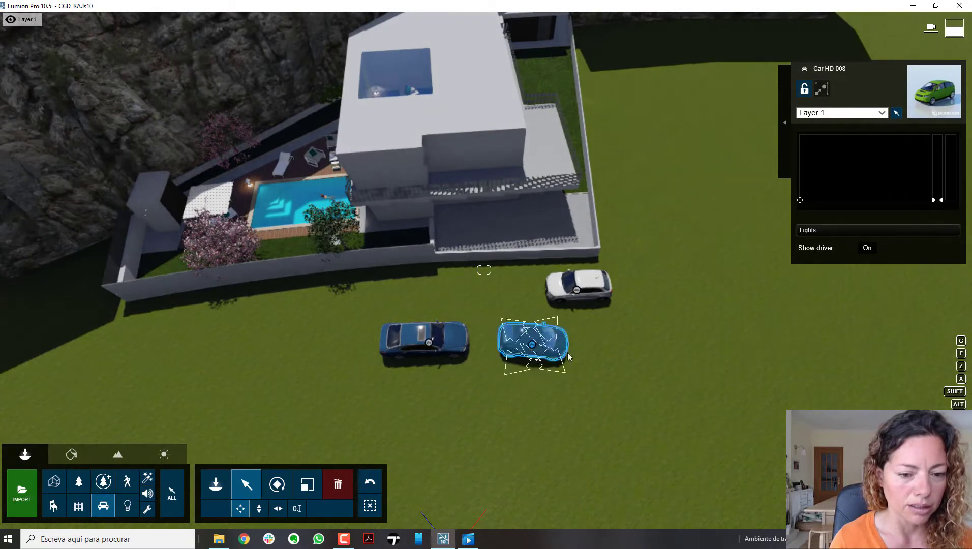
click(277, 485)
drag(549, 349, 561, 348)
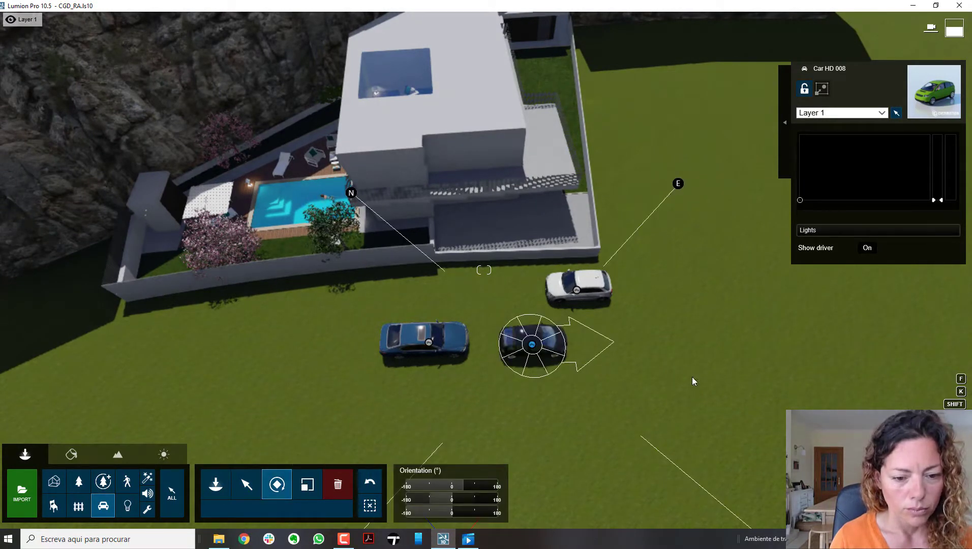
drag(695, 381, 694, 381)
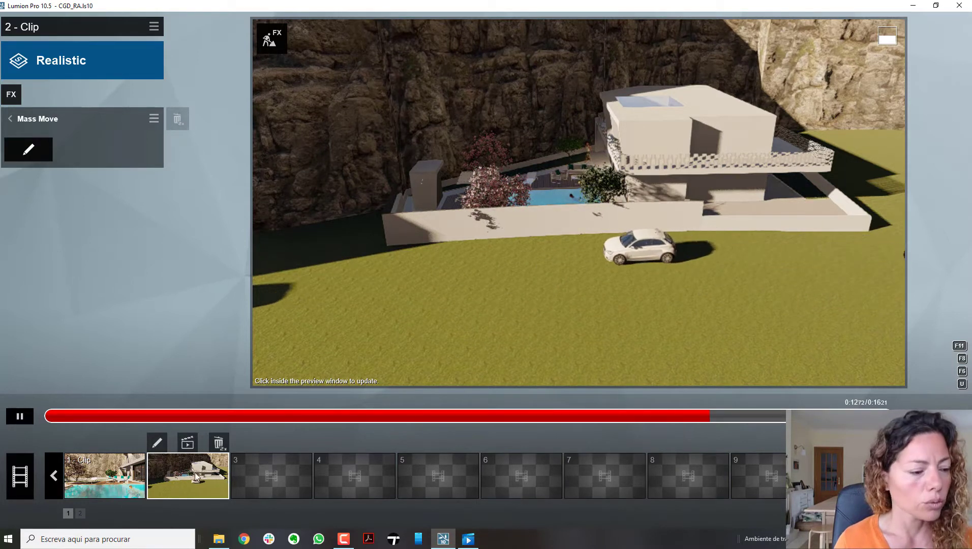
- Add the Move animation effect to clip 1, the pool view
click(117, 477)
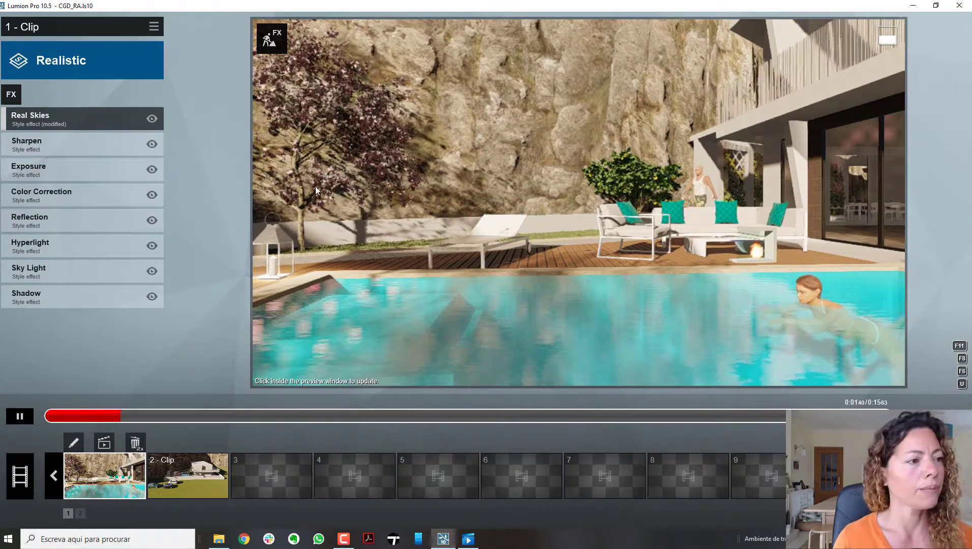
click(9, 96)
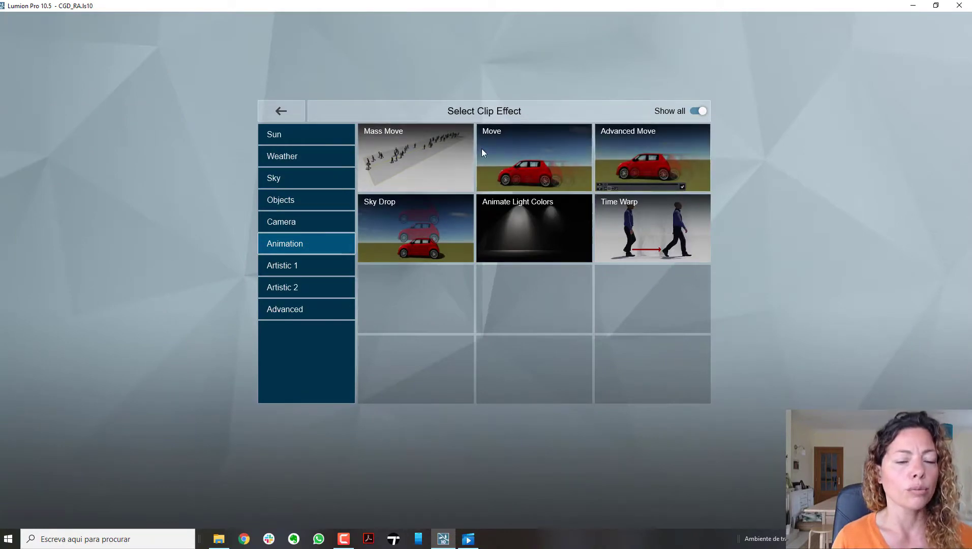
click(515, 148)
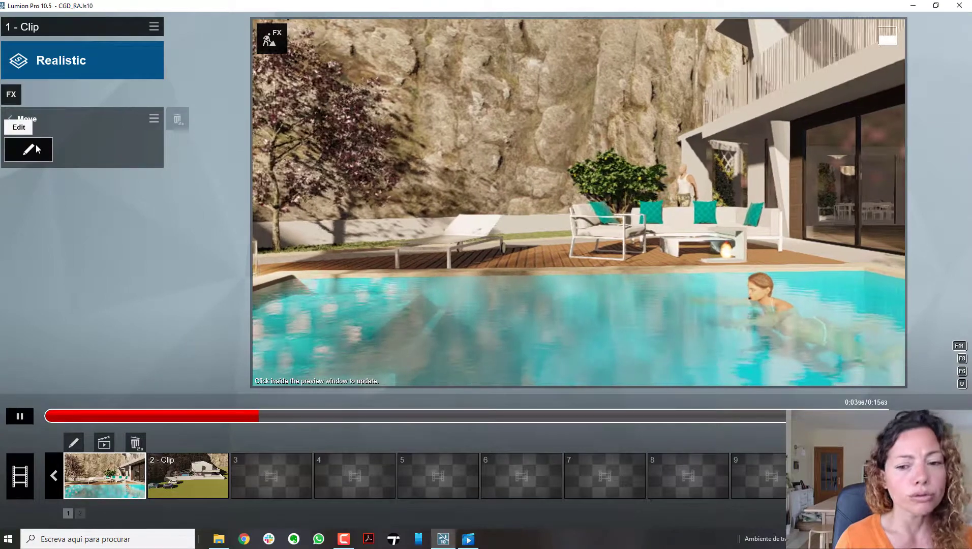
- Set the walking man's Move start position near the house behind the sofa and his end position past the sun lounger, and preview it
click(36, 143)
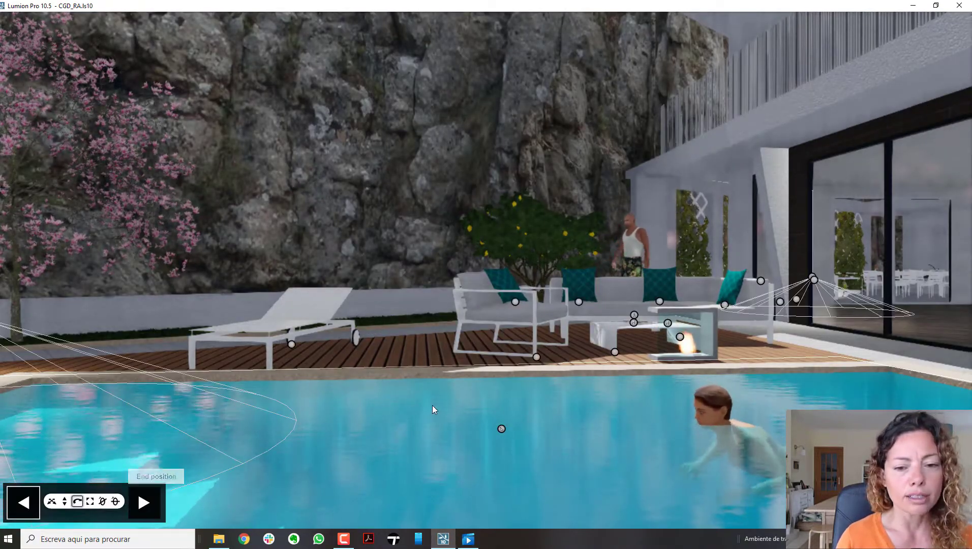
right_drag(432, 405, 433, 406)
scroll(441, 310, down, 10)
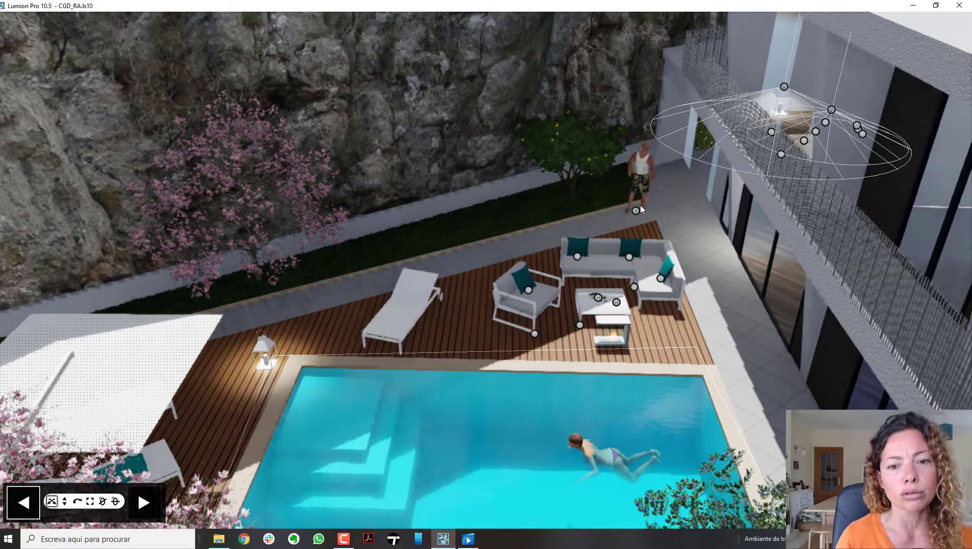
drag(637, 210, 676, 200)
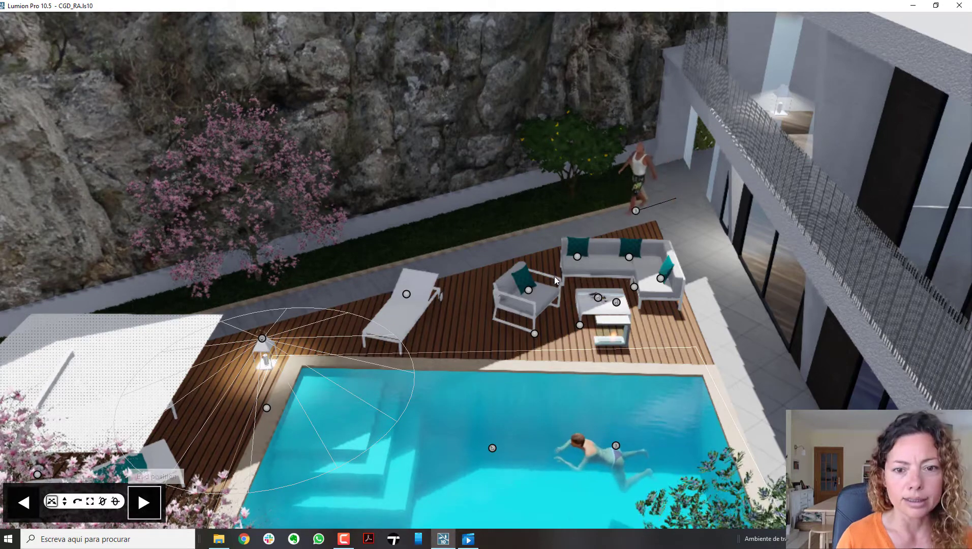
drag(636, 210, 232, 334)
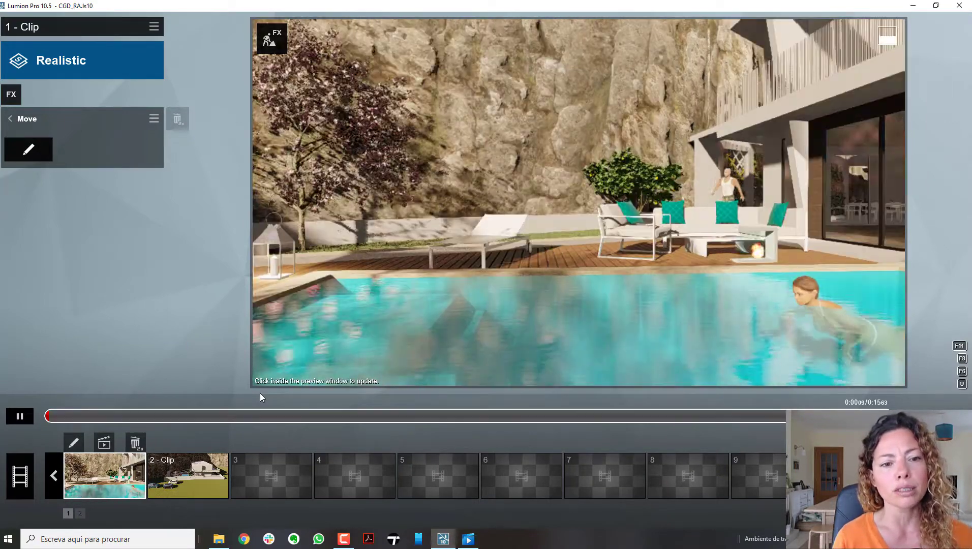
click(12, 421)
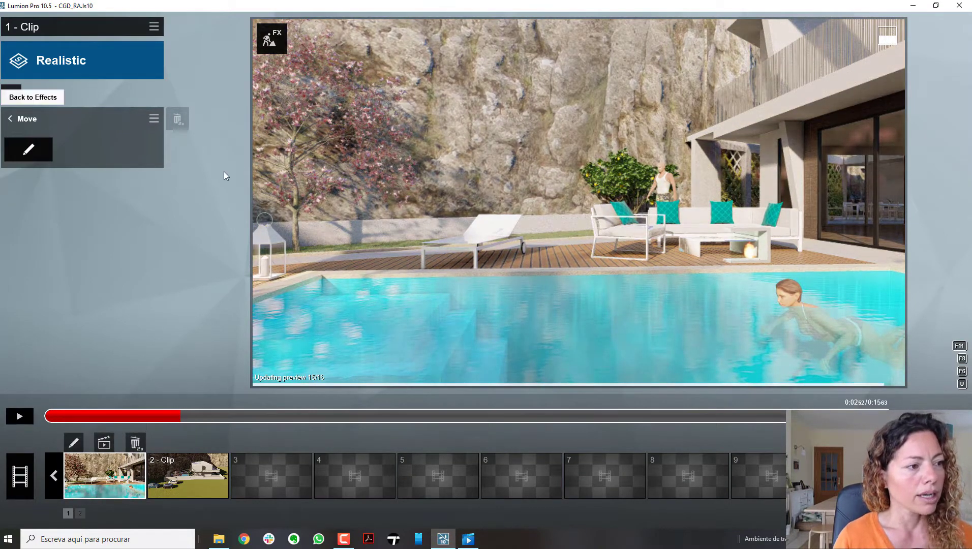
- Rotate the sun lounger in both the start and end positions of the Move effect and play the clip to check the motion
click(28, 150)
right_drag(416, 273, 415, 273)
scroll(263, 290, down, 5)
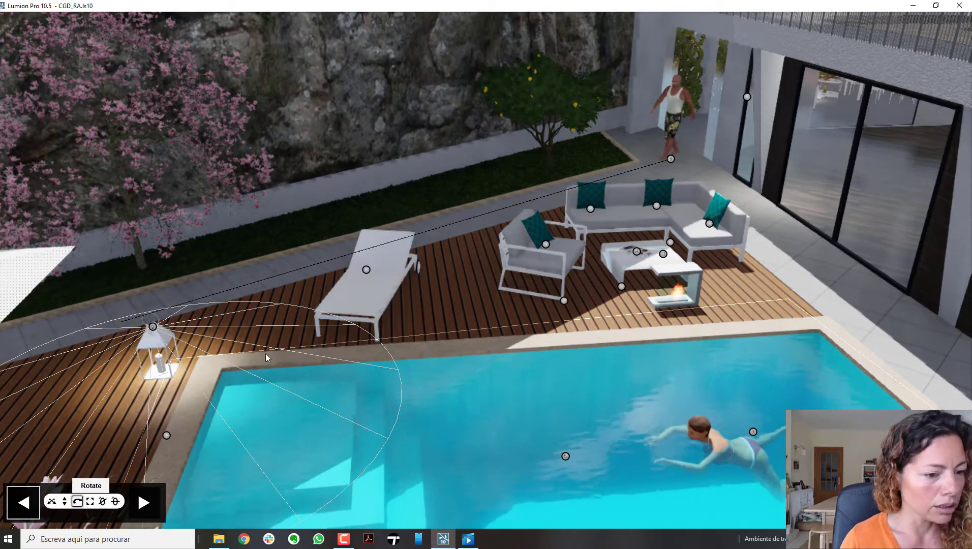
drag(364, 276, 307, 264)
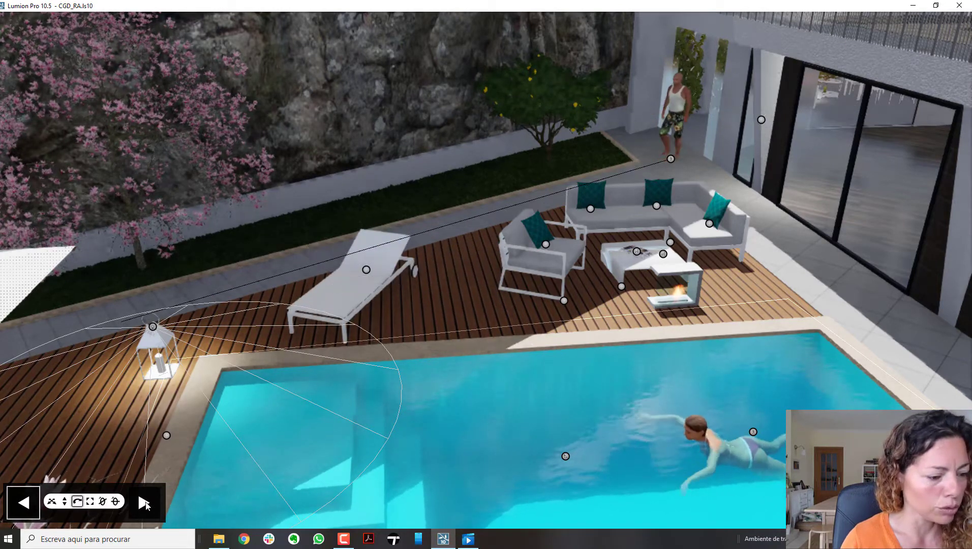
click(145, 503)
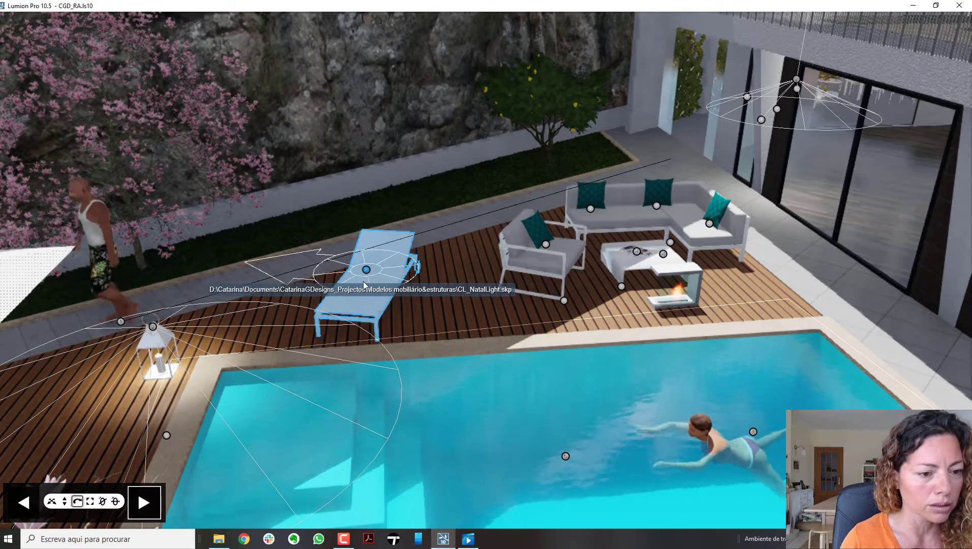
drag(388, 273, 314, 288)
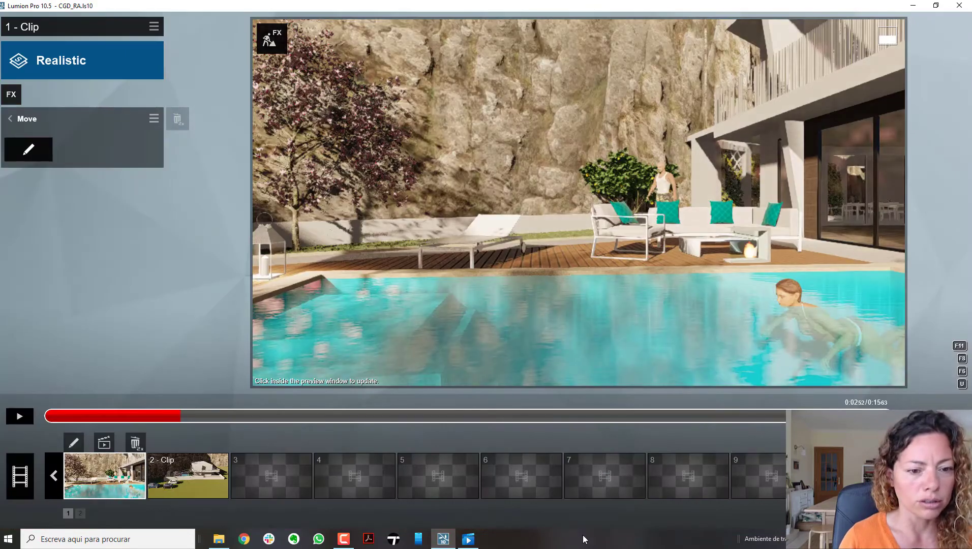
click(17, 417)
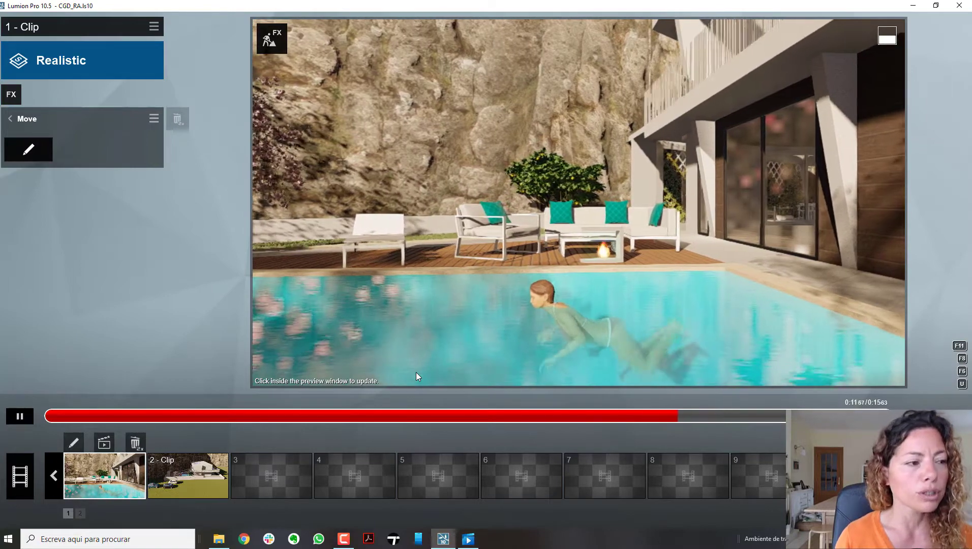
click(19, 417)
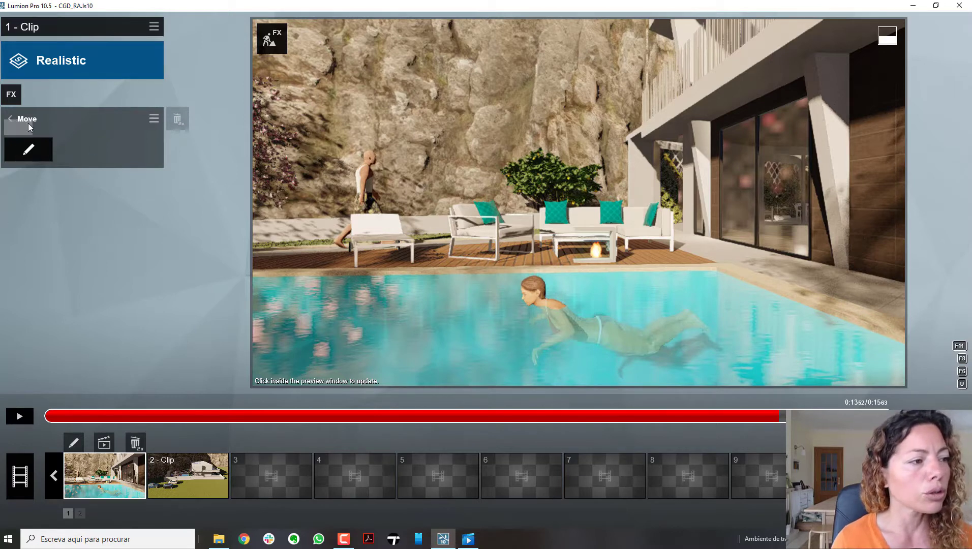
- Add the Advanced Move animation effect to clip 1 and open it for editing
click(11, 95)
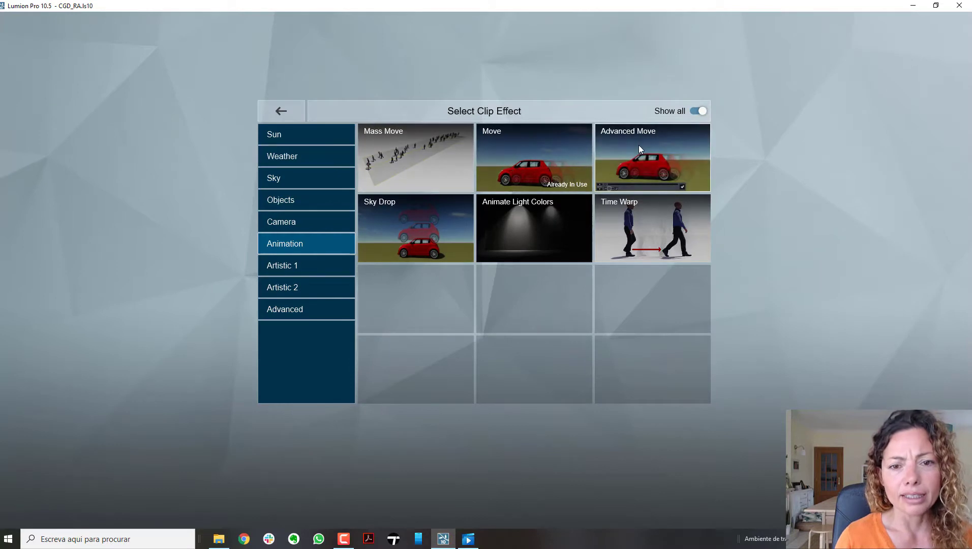
click(654, 142)
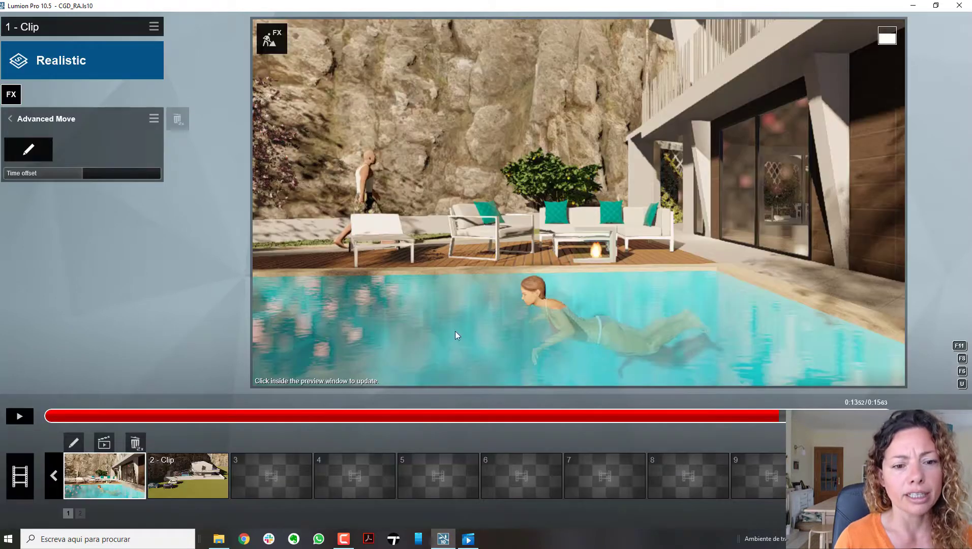
click(28, 149)
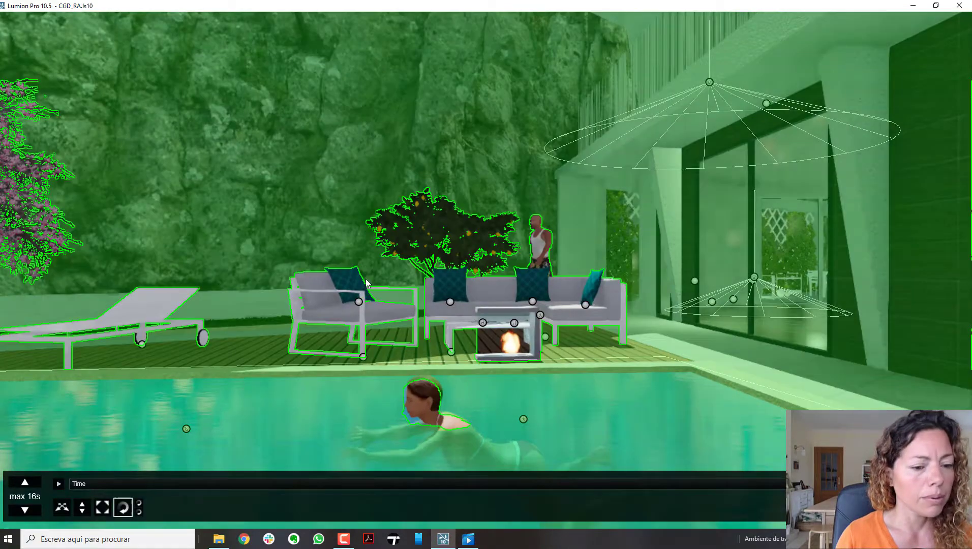
- Place the swimmer near the pool's far corner on the house side as her starting keyframe at time 0.0
key(w)
key(s)
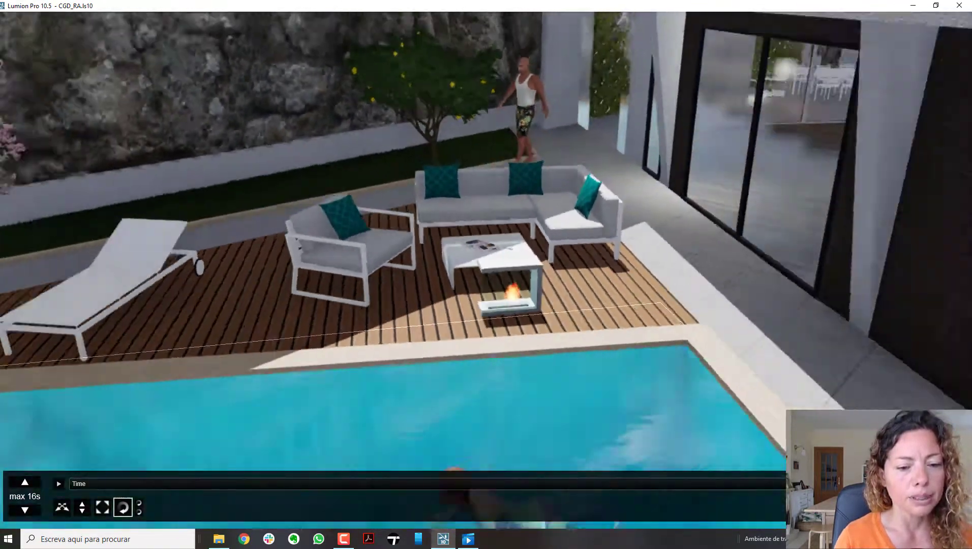
key(w)
key(s)
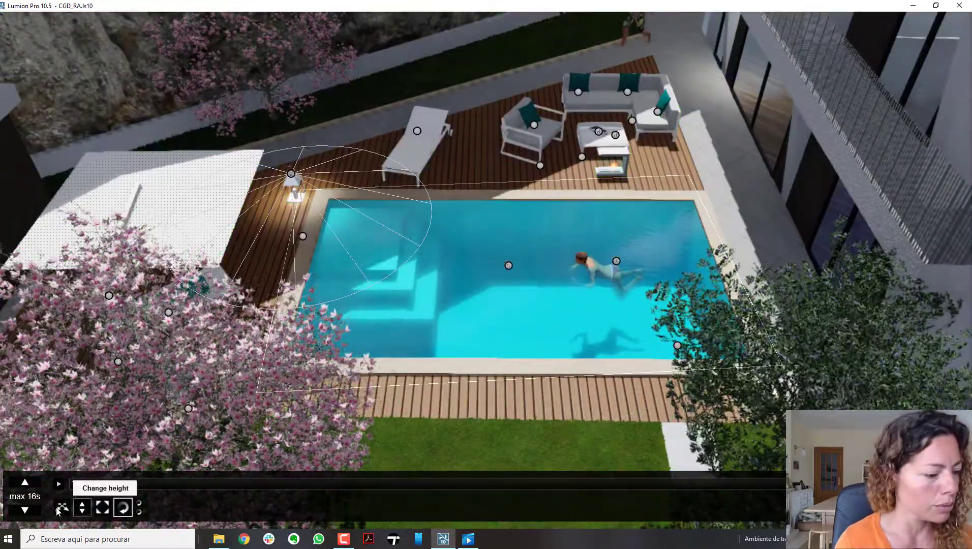
click(62, 508)
drag(617, 262, 665, 218)
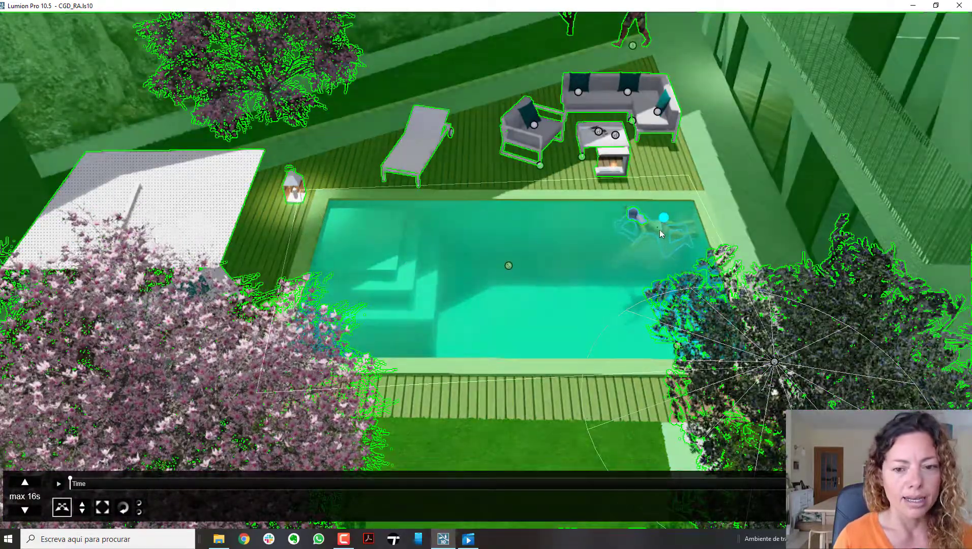
click(665, 220)
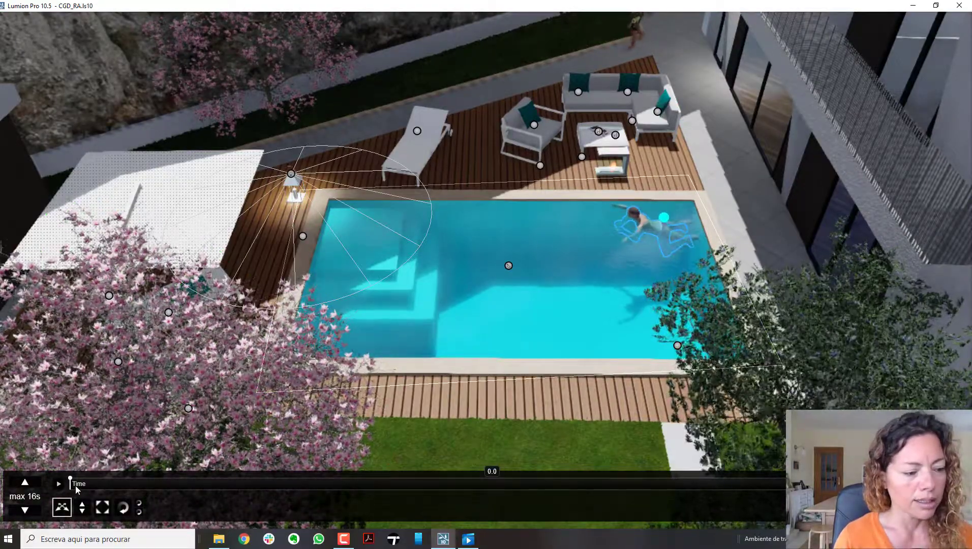
- Keyframe the swimmer at successive times along the pool's far side towards the steps, first about 2.41 m, then turning to the near side
drag(77, 485, 187, 484)
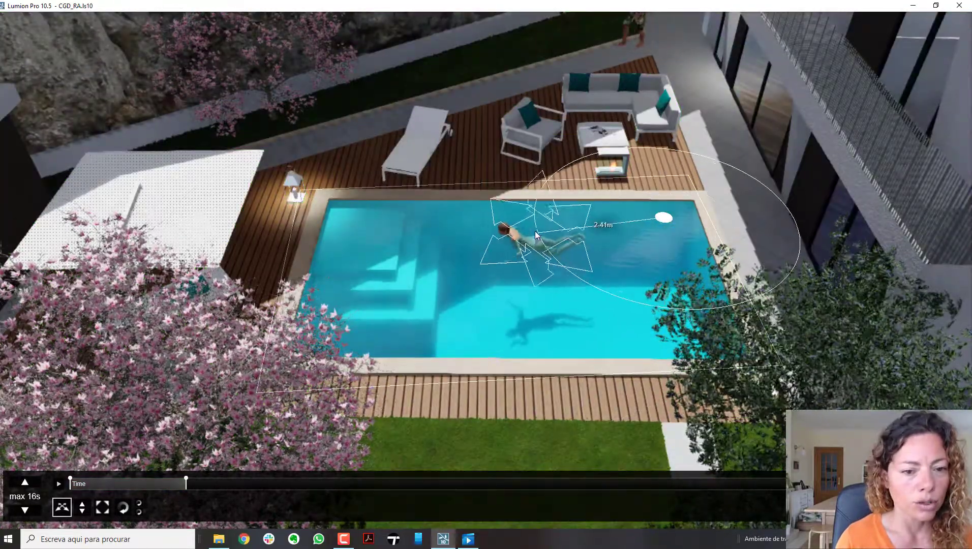
drag(211, 486, 450, 483)
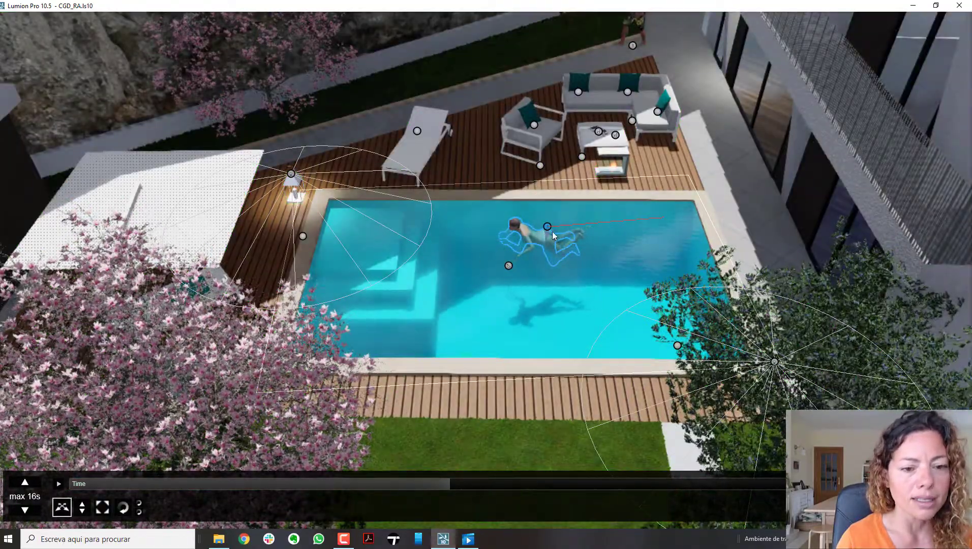
drag(553, 235, 462, 245)
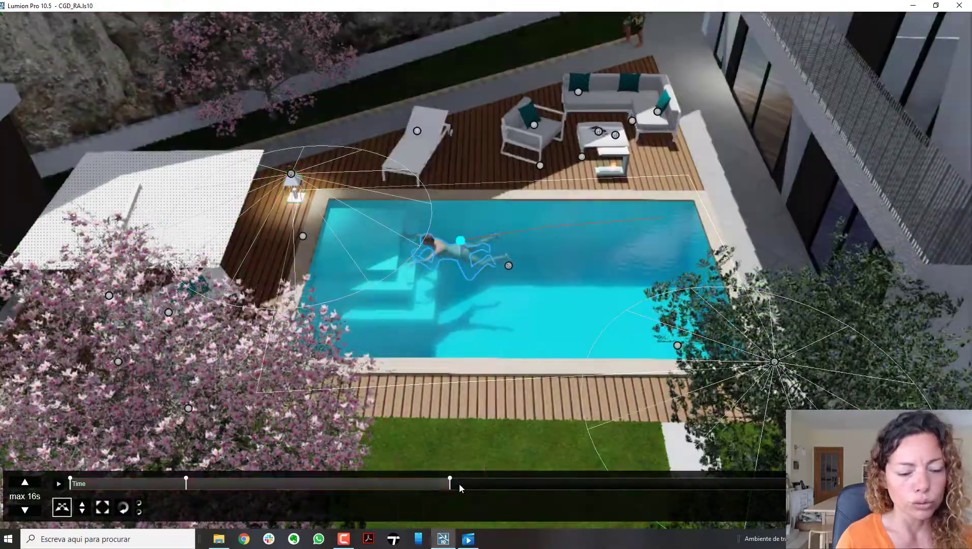
drag(460, 484, 560, 481)
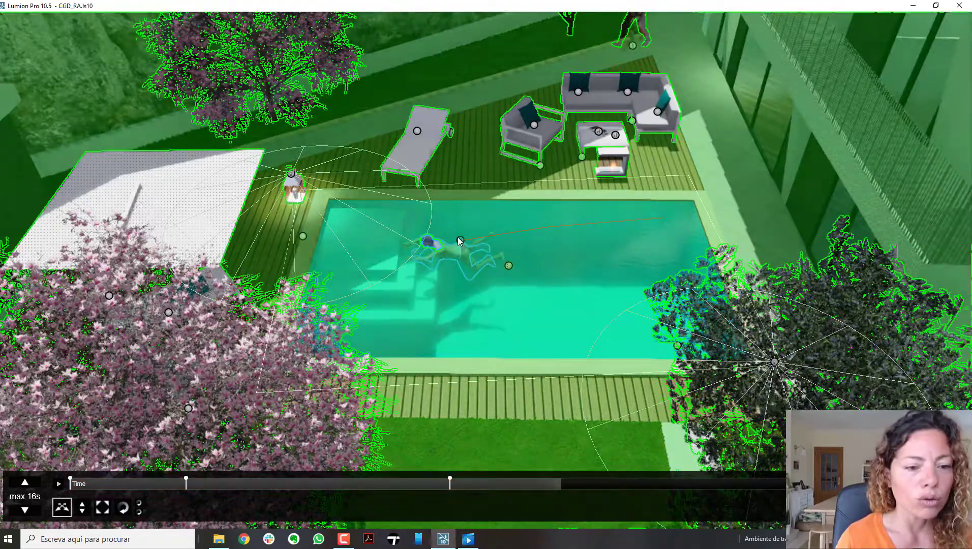
drag(461, 240, 494, 295)
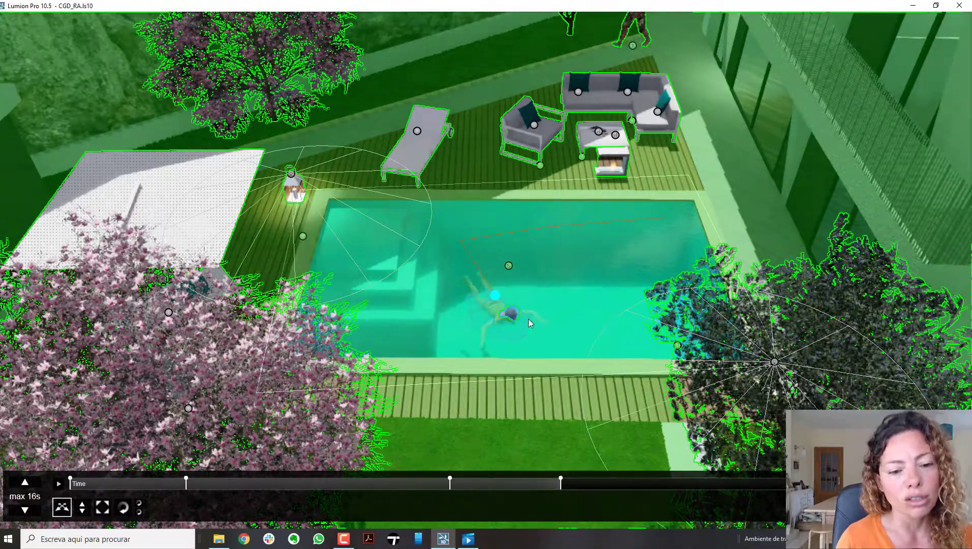
- Keyframe the swimmer's return along the near side to the starting corner at a late time and adjust her rotation there
drag(565, 483, 735, 484)
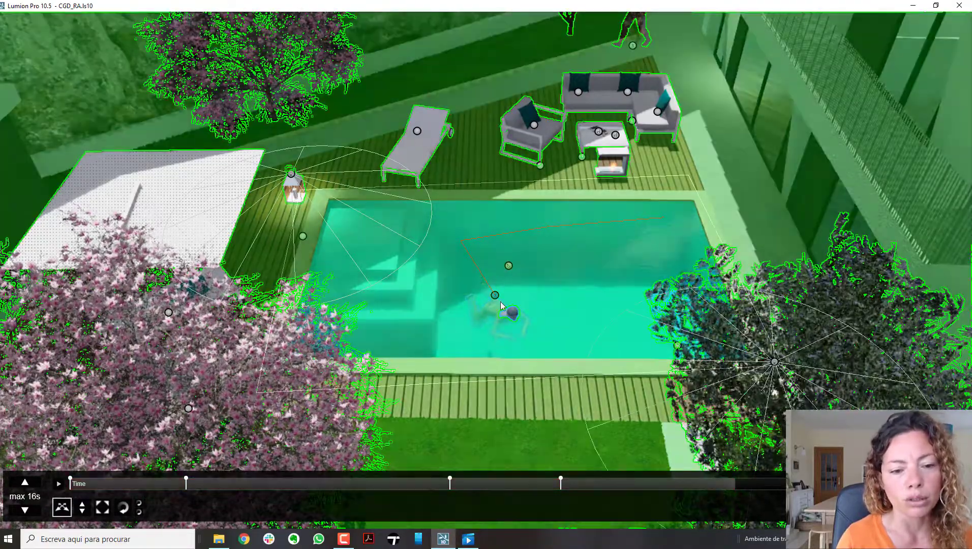
drag(497, 301, 579, 291)
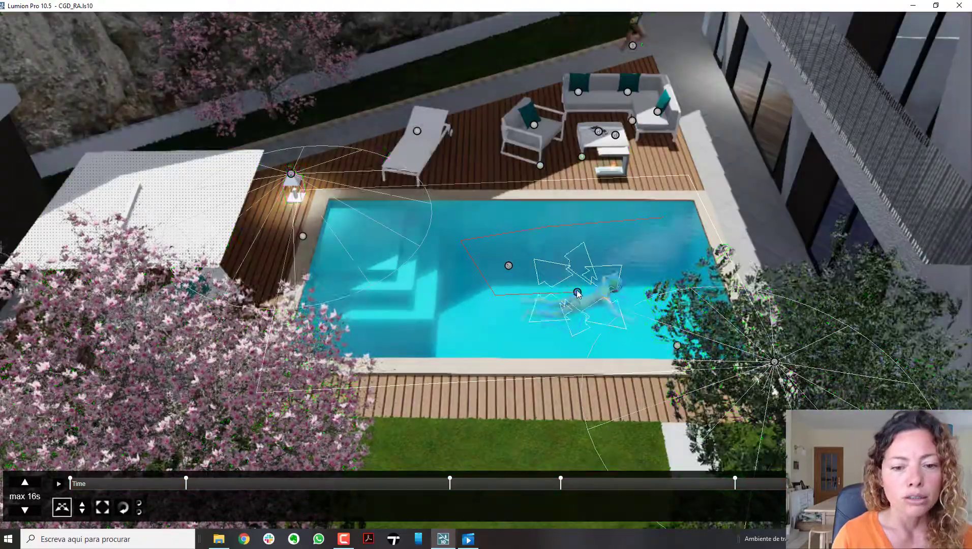
drag(578, 294, 642, 258)
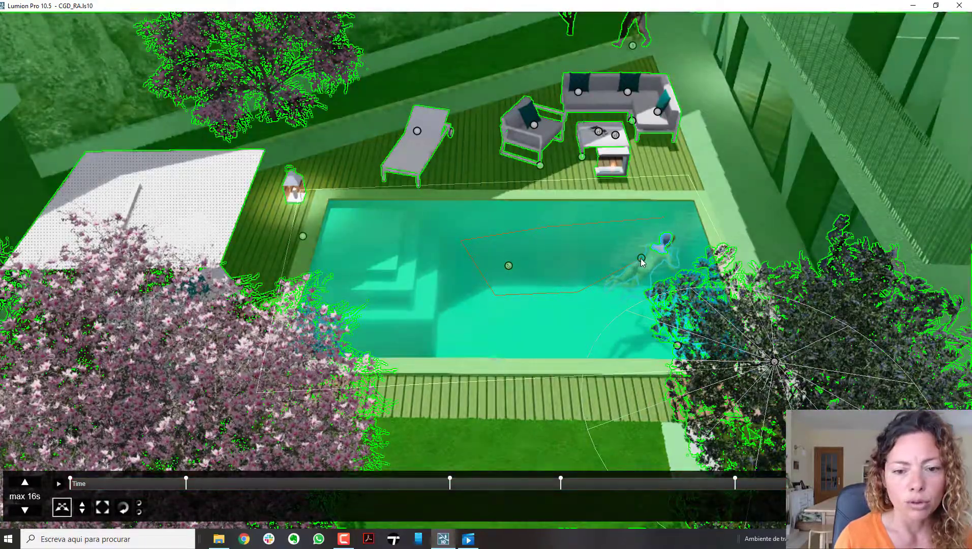
drag(641, 262, 655, 233)
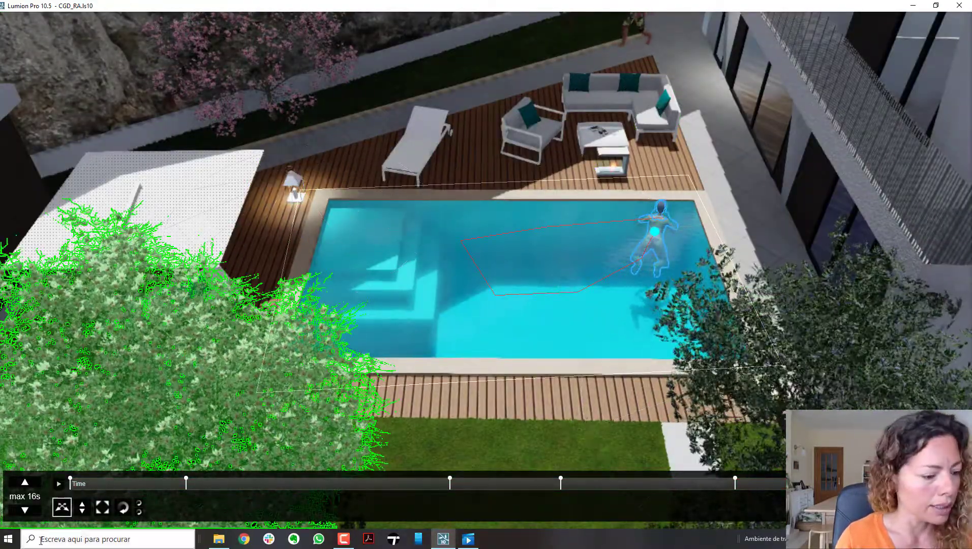
click(471, 288)
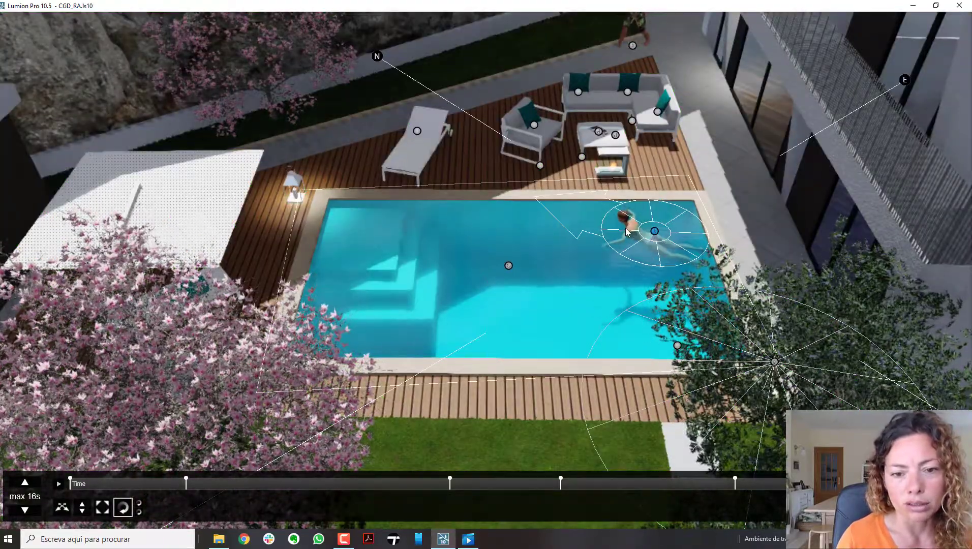
click(658, 208)
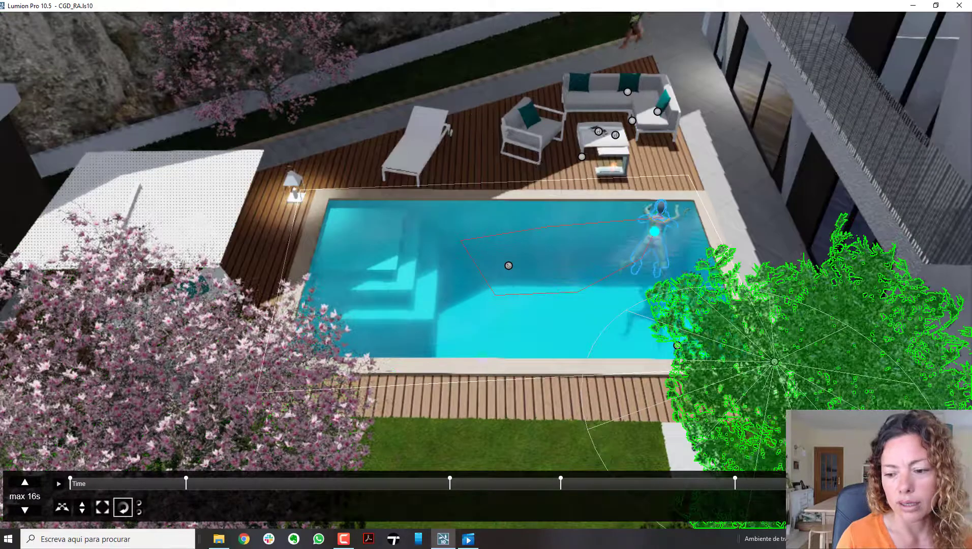
click(711, 499)
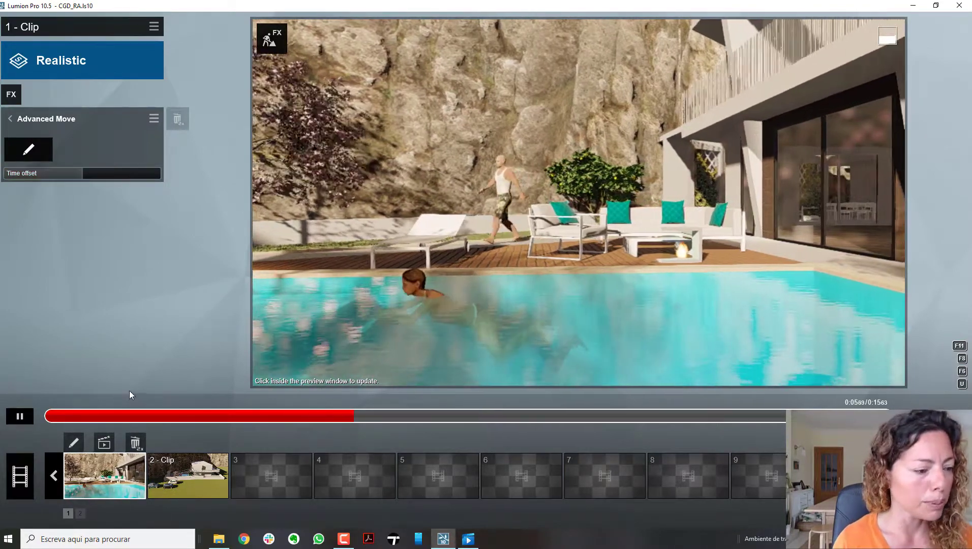
- Add the Sky Drop animation effect to clip 1 and open it for editing
click(11, 94)
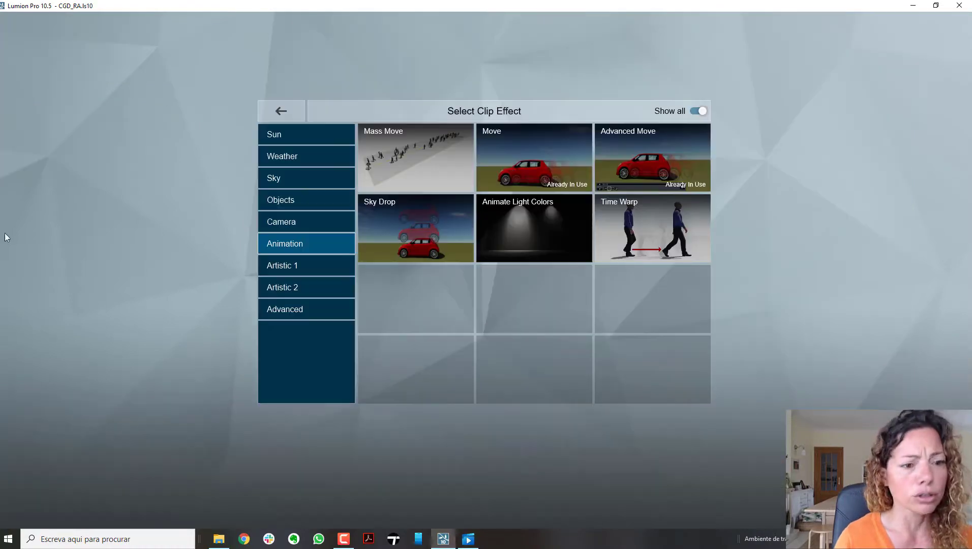
click(405, 214)
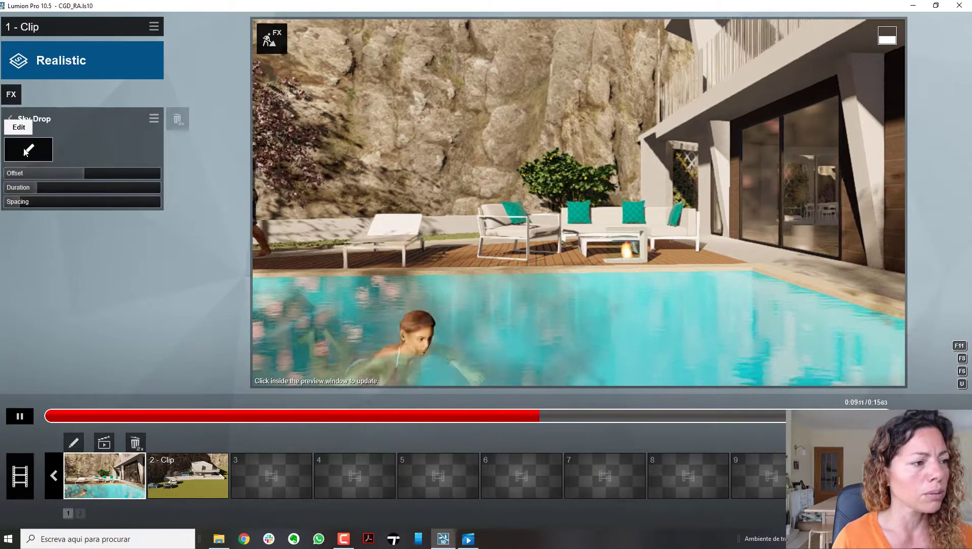
click(30, 149)
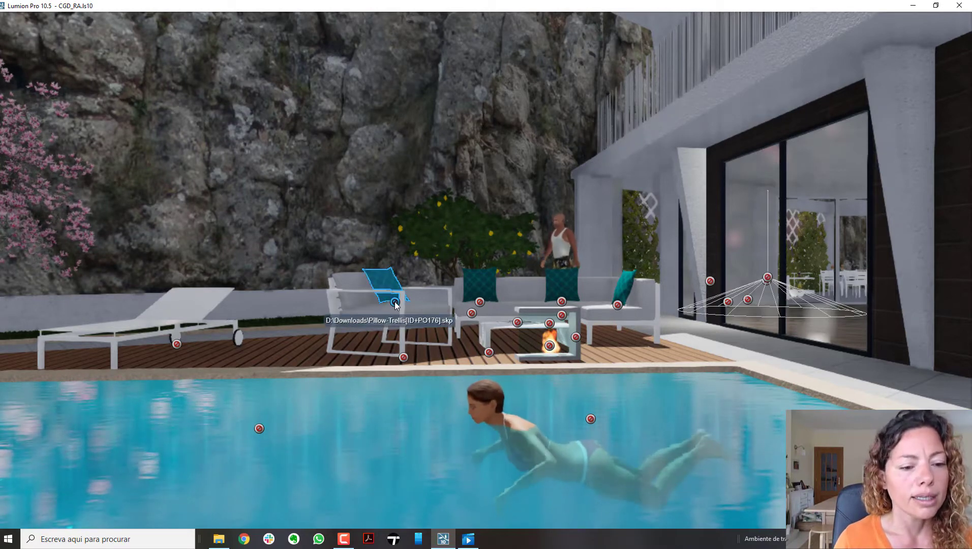
- Select the armchair, its pillow, the low table and the nearest sofa pillow for the Sky Drop, leaving out the large object behind them
click(395, 302)
ctrl+click(489, 352)
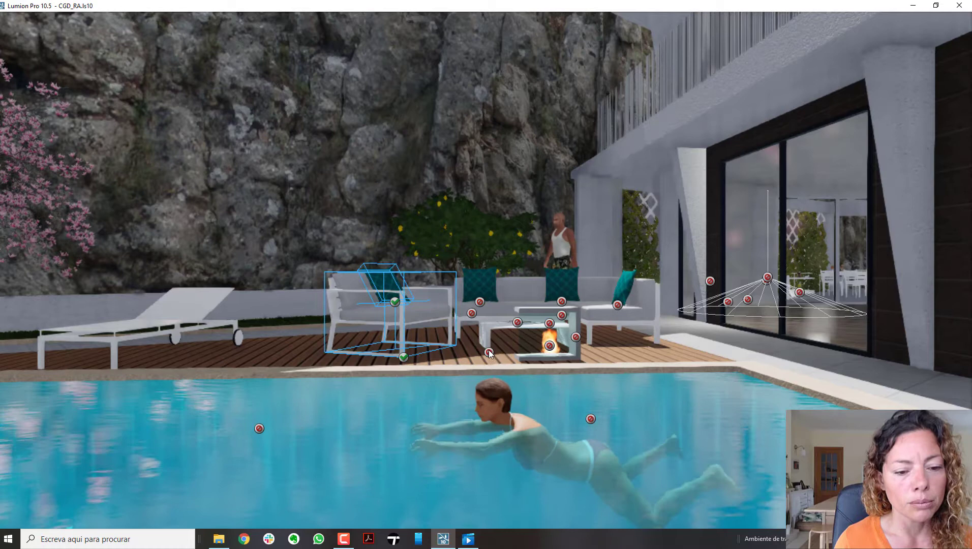
ctrl+click(472, 313)
ctrl+click(480, 303)
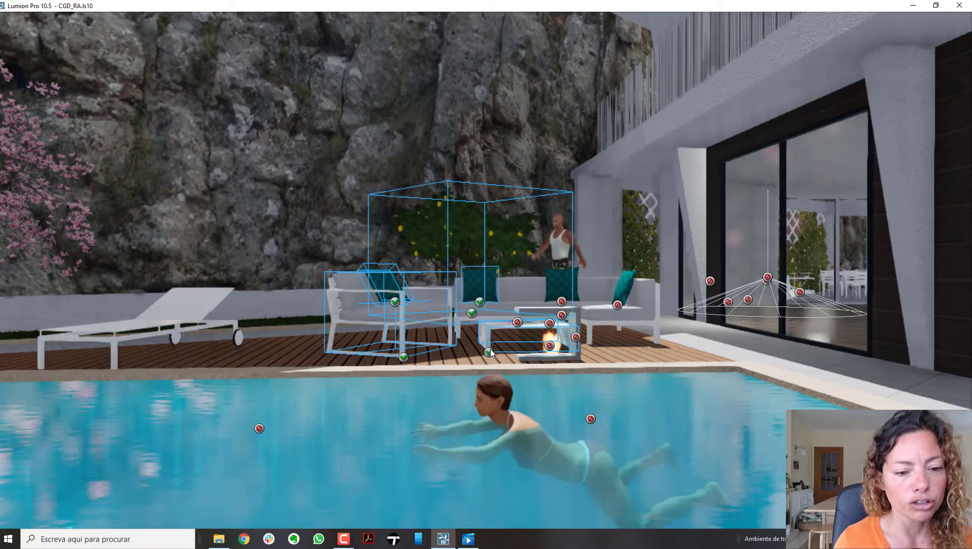
ctrl+click(472, 312)
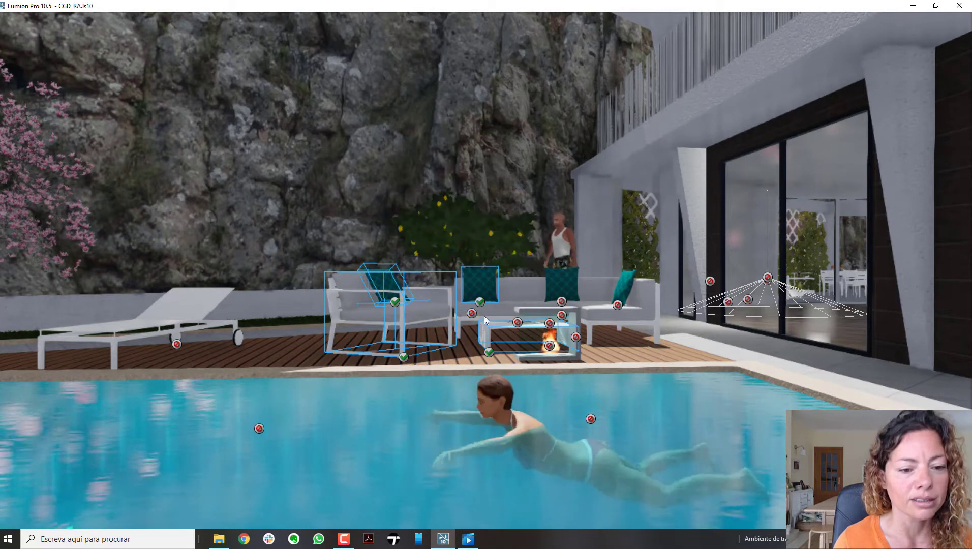
- Add the remaining lounge pieces to the Sky Drop selection, including the other two sofa pillows and the table fire, and accept it
click(516, 323)
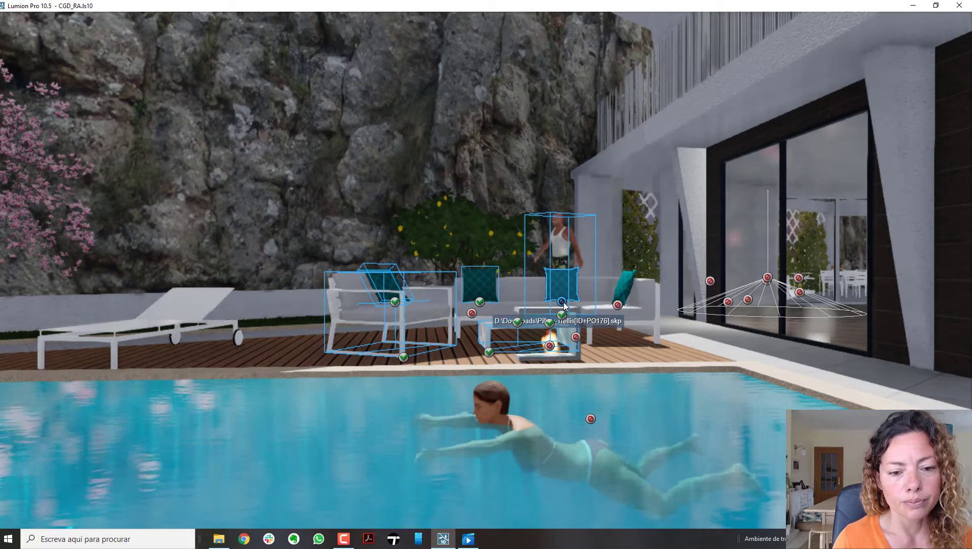
ctrl+click(563, 315)
ctrl+click(562, 302)
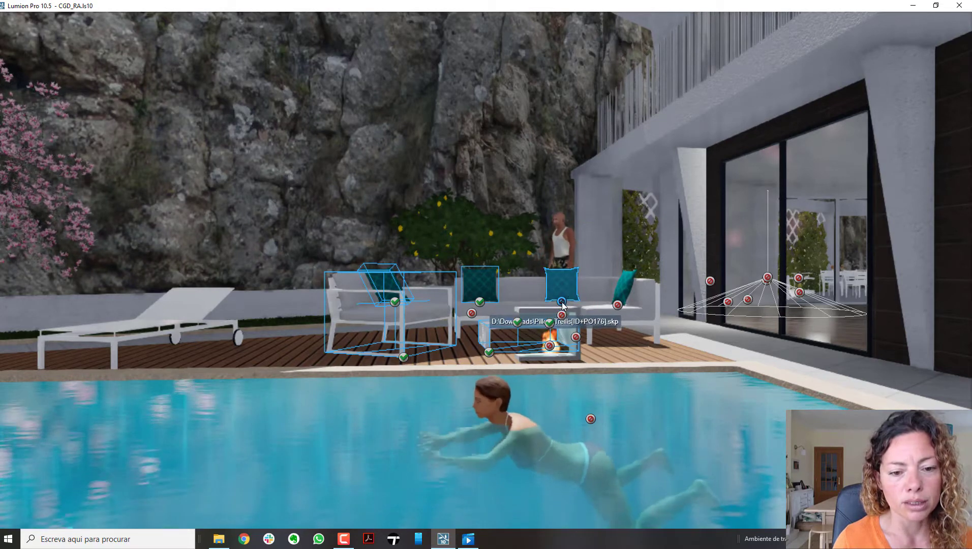
ctrl+click(618, 305)
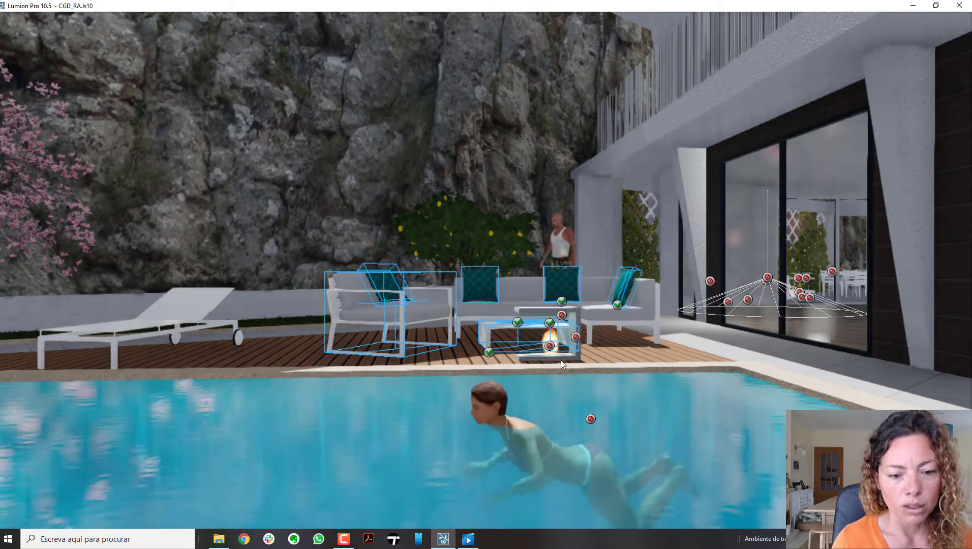
ctrl+click(550, 346)
ctrl+click(576, 337)
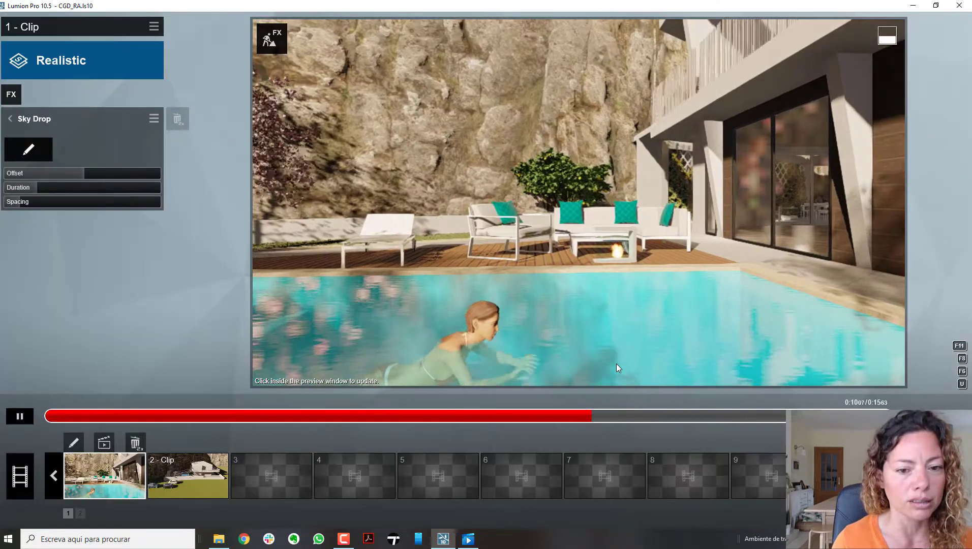
- Reduce the Sky Drop offset slightly and play clip 1 from its start to check the falling furniture
click(48, 416)
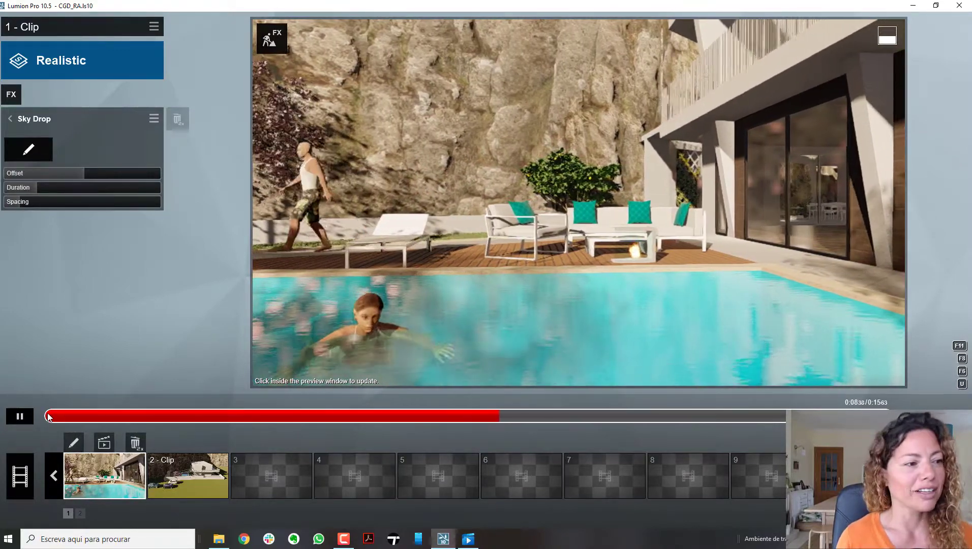
drag(78, 172, 82, 171)
click(48, 417)
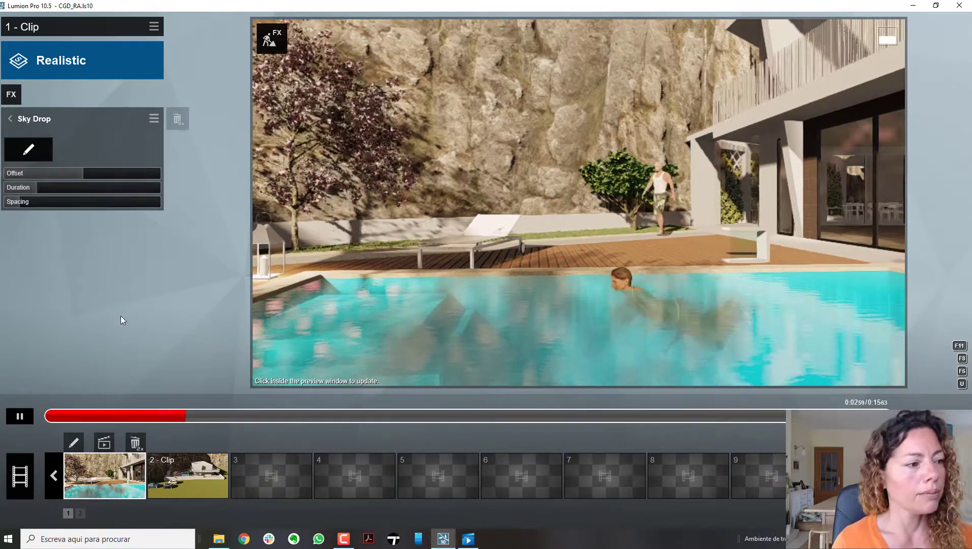
- Raise the Sky Drop spacing to about 3.4, shorten the duration slightly, and replay the clip from about 3 seconds
mouse_move(31, 191)
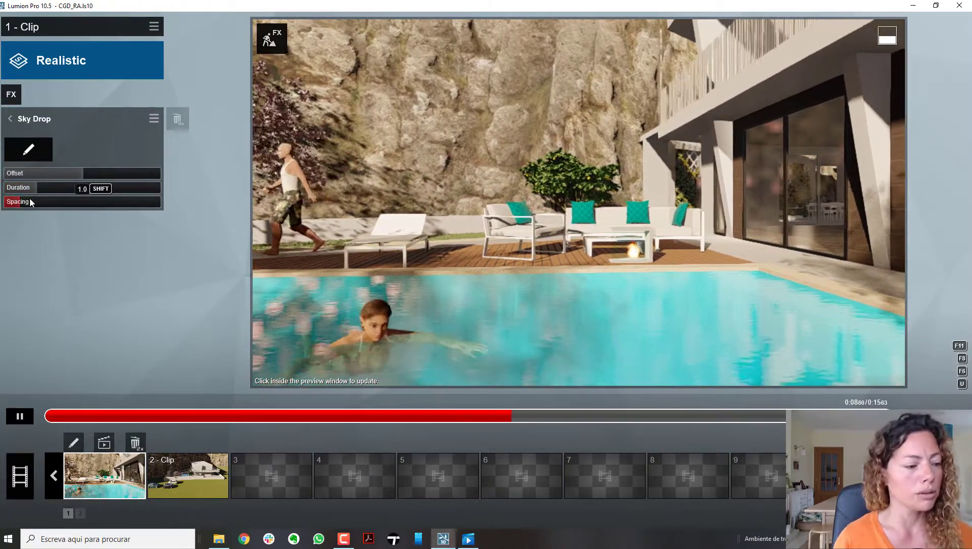
click(326, 417)
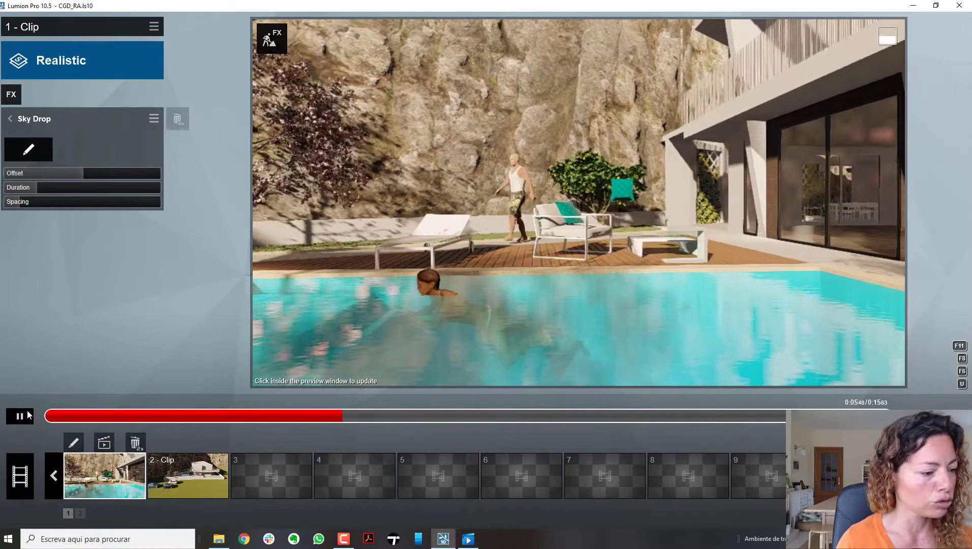
click(19, 416)
click(272, 417)
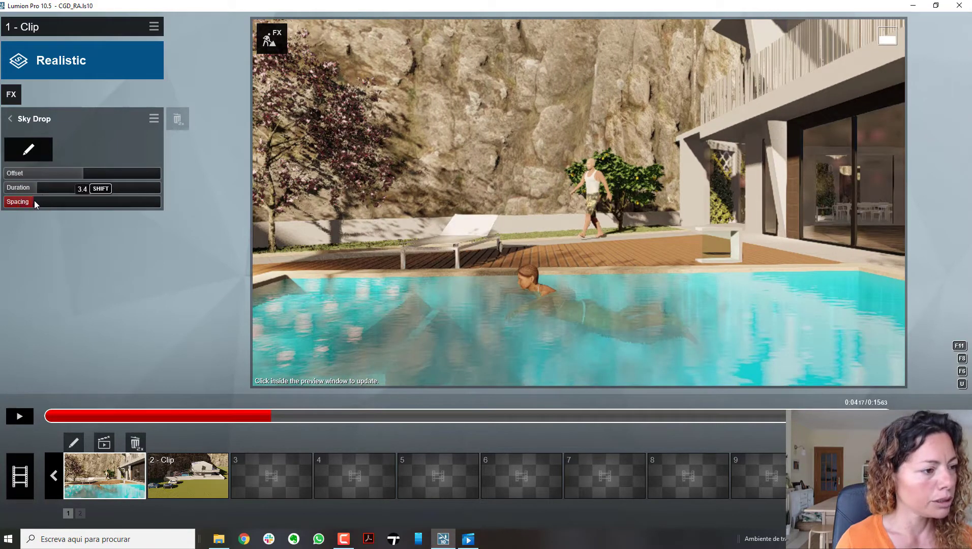
mouse_move(38, 189)
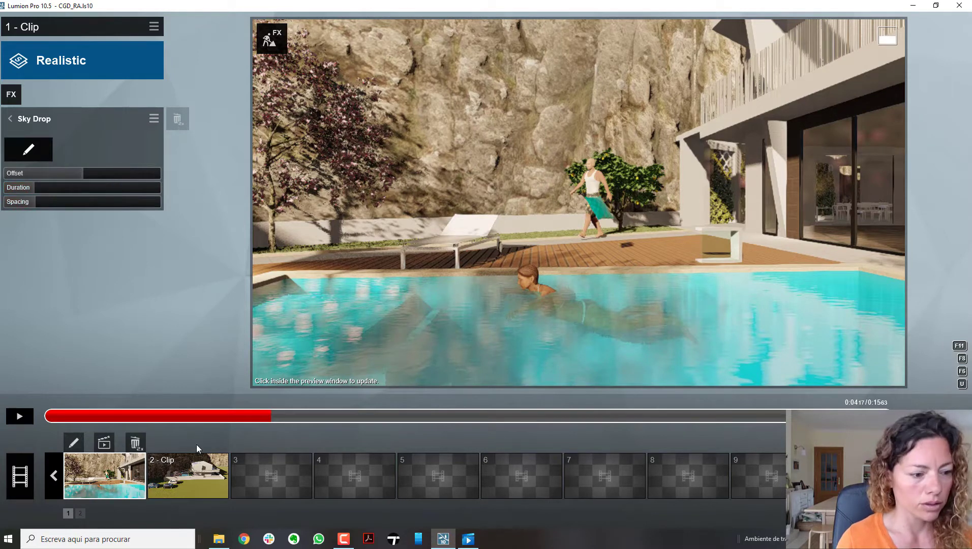
click(215, 417)
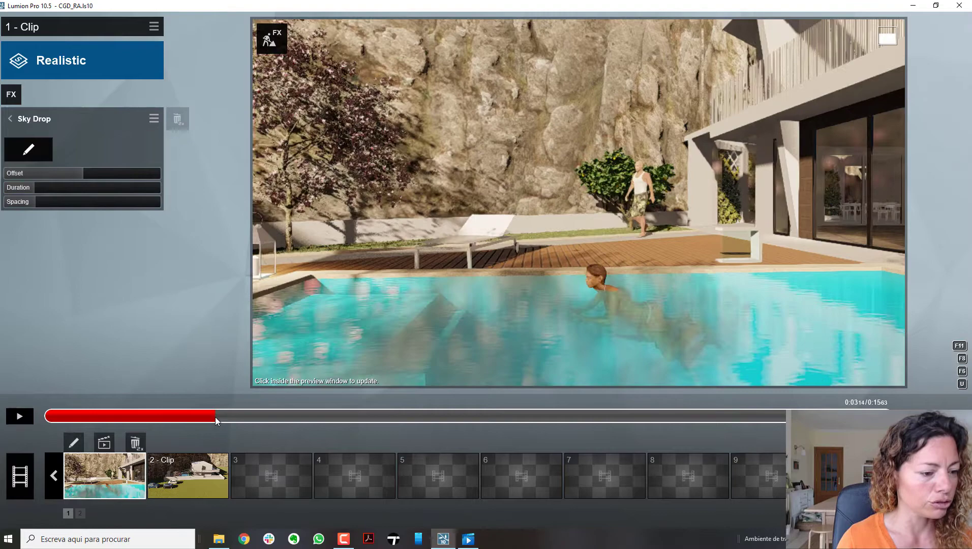
click(23, 417)
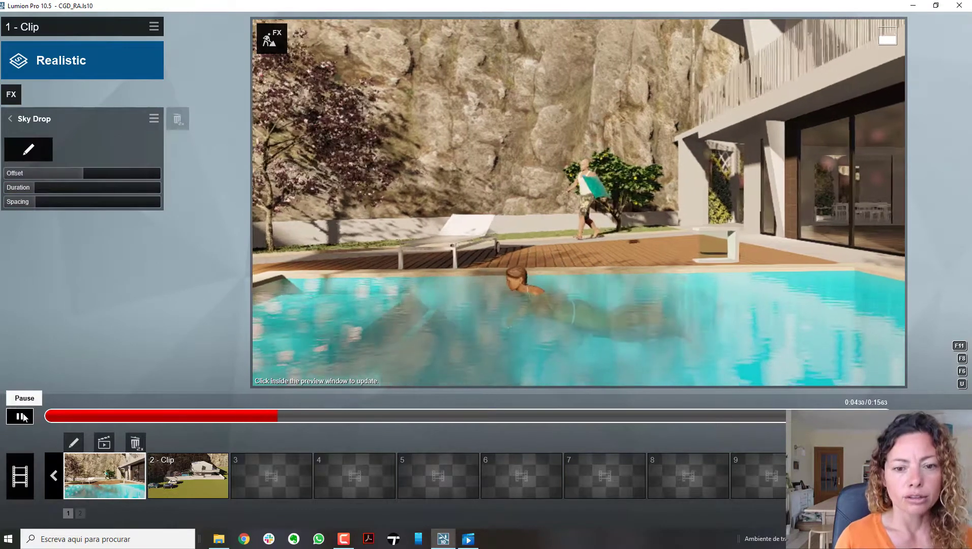